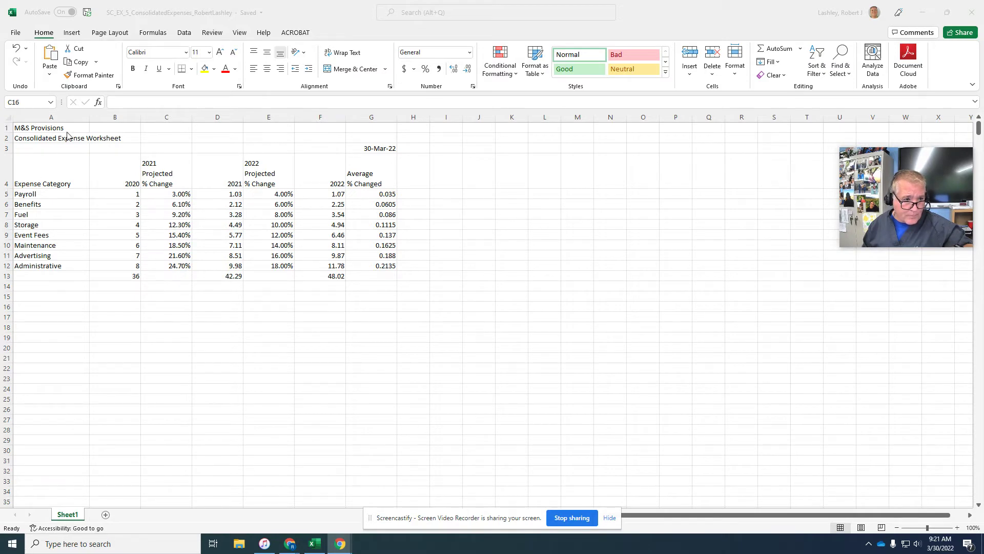
# Apply the Title cell style to title cells A1 and A2
pyautogui.hotkey('alt', 'Tab')
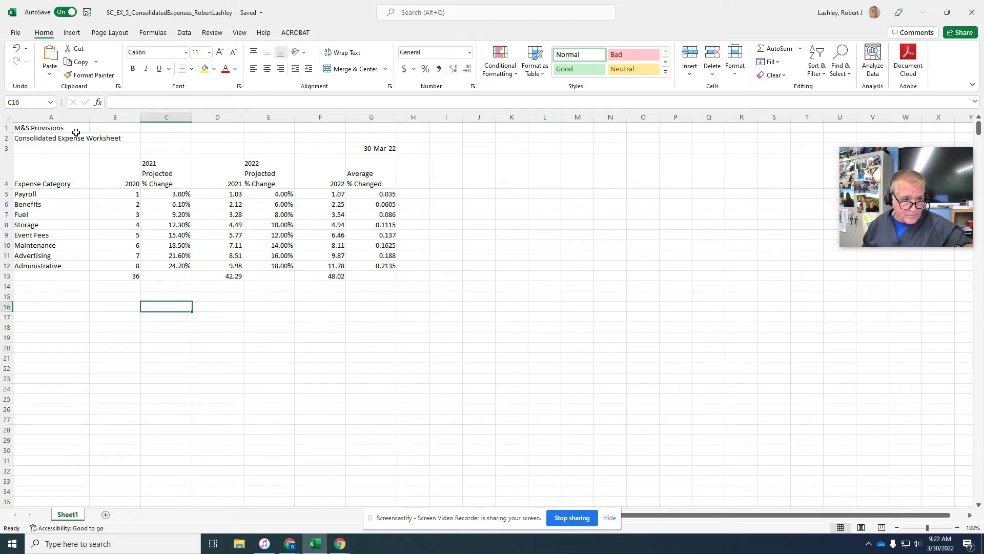
pyautogui.moveTo(76, 132); pyautogui.dragTo(77, 137)
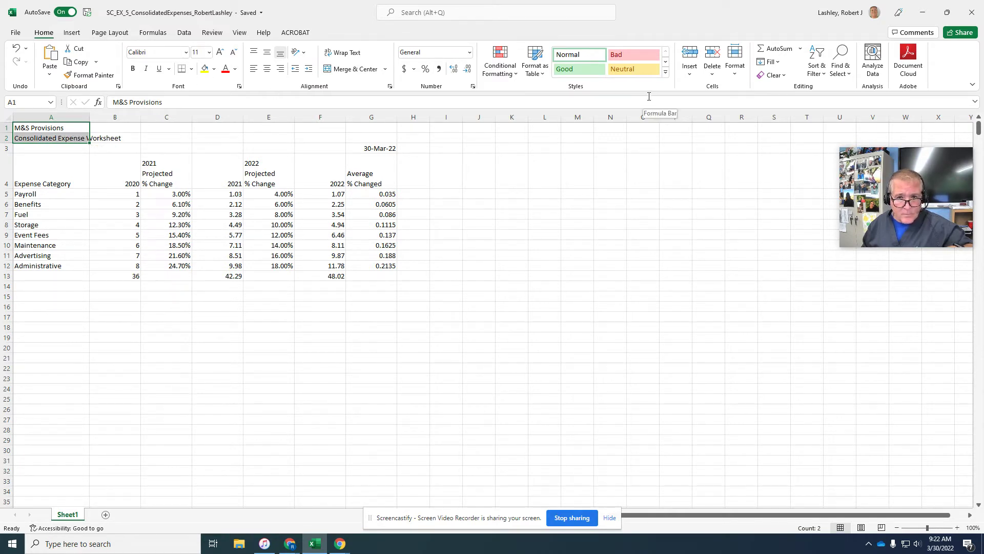
pyautogui.click(665, 72)
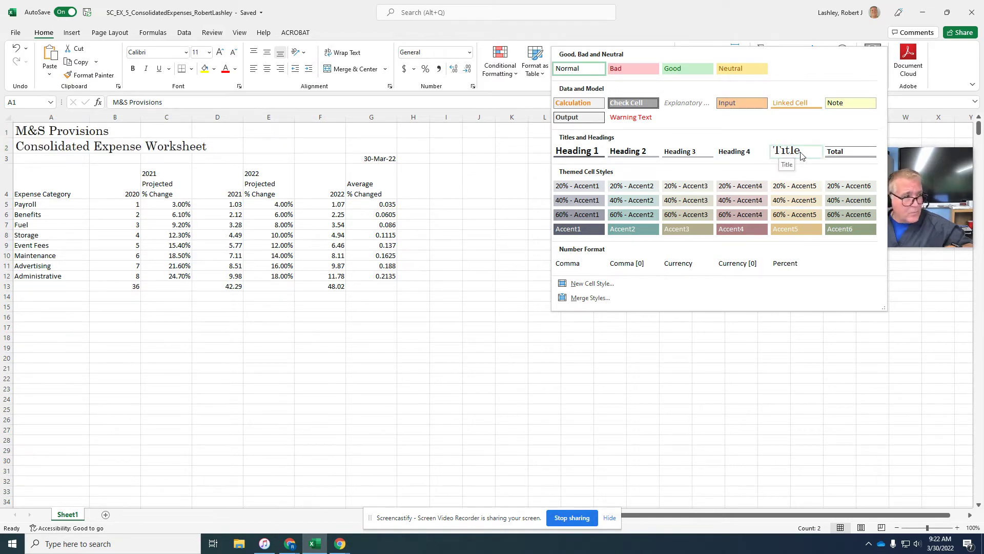
pyautogui.press('Escape')
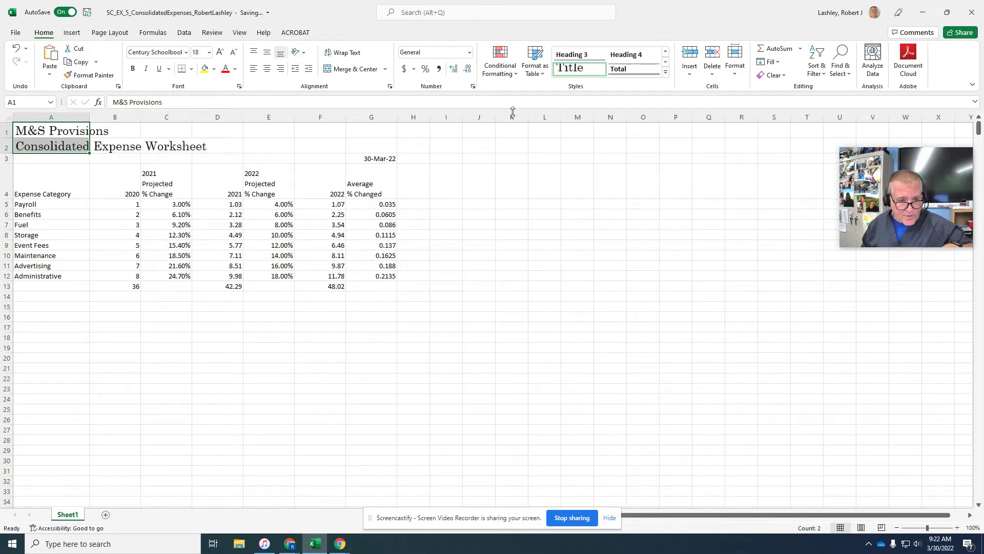
# Set M&S Provisions to 20 pt and merge and centre it across A1:G1
pyautogui.click(36, 131)
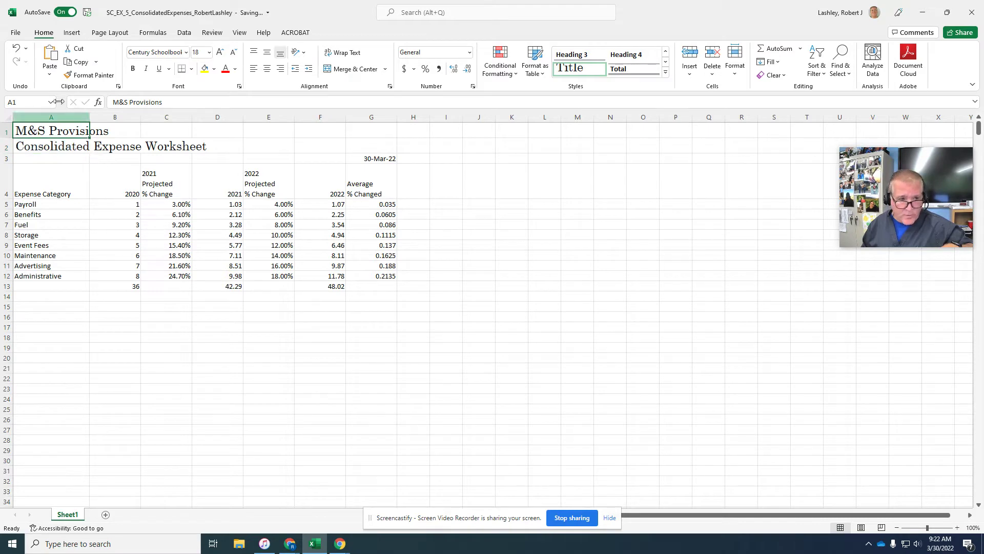
pyautogui.click(209, 53)
pyautogui.click(203, 154)
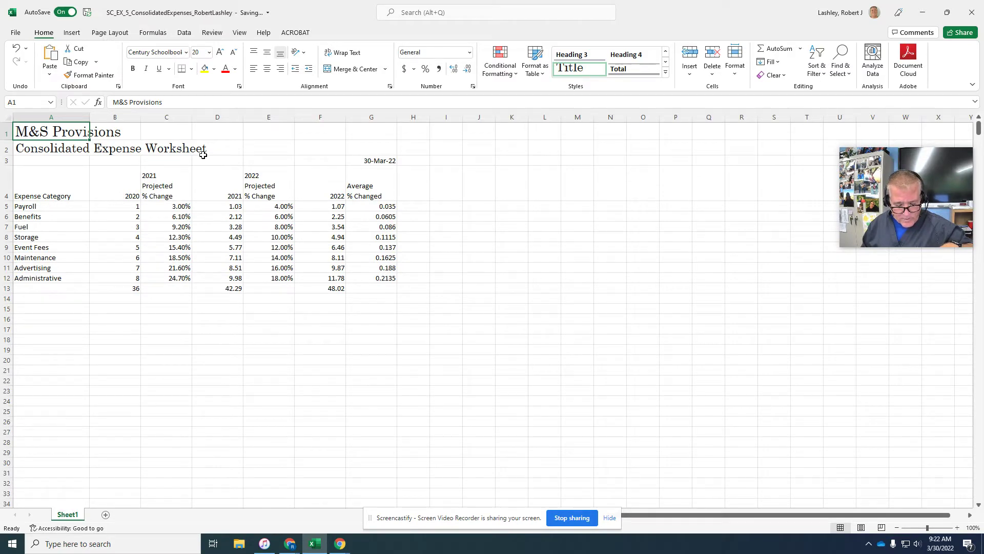
pyautogui.moveTo(62, 131); pyautogui.dragTo(356, 131)
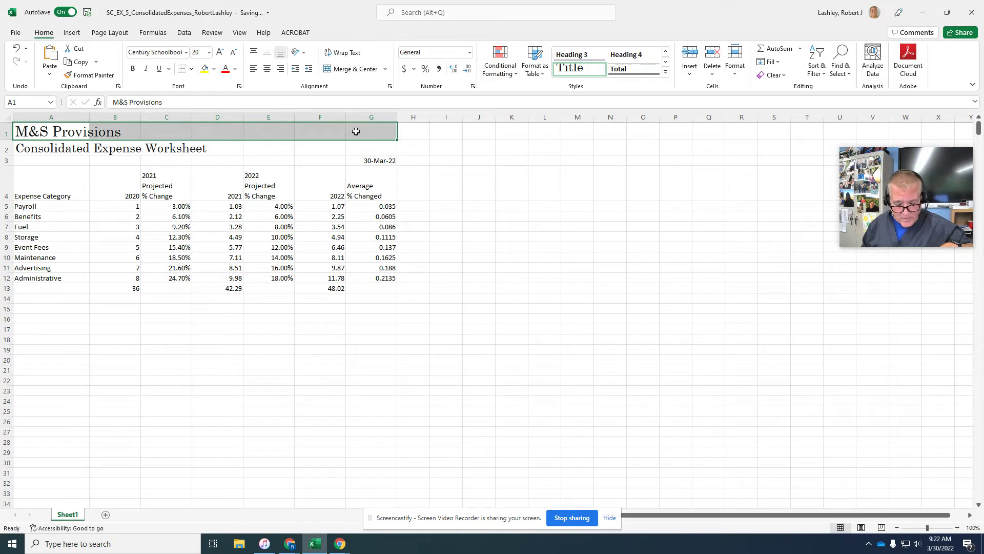
pyautogui.click(355, 70)
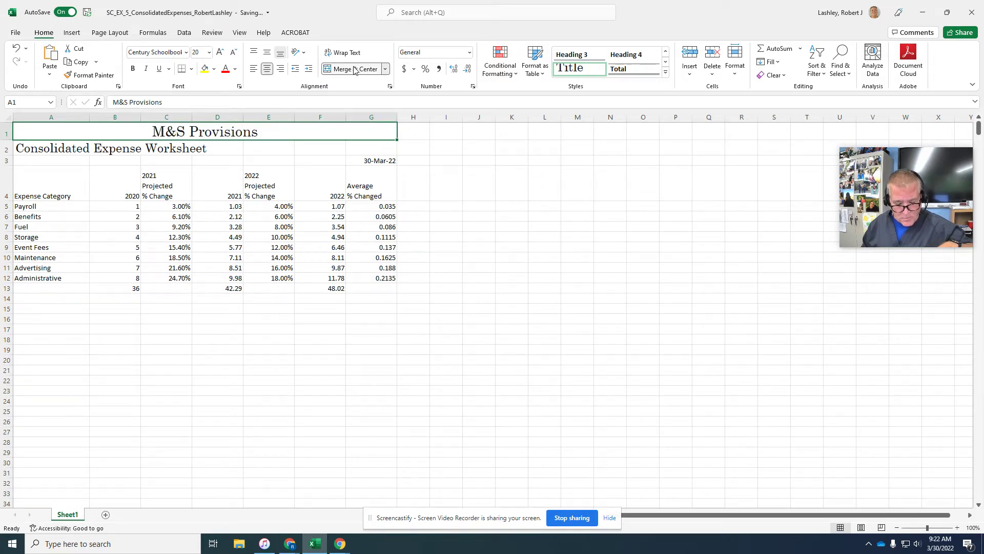
# Make Consolidated Expense Worksheet 16 pt and merge and centre it across A2:G2
pyautogui.click(55, 149)
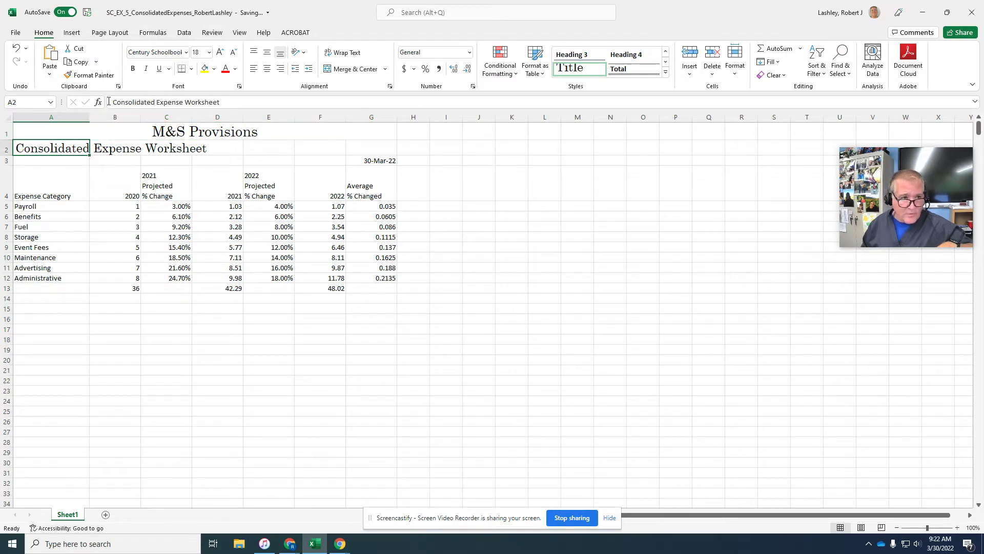
pyautogui.click(209, 53)
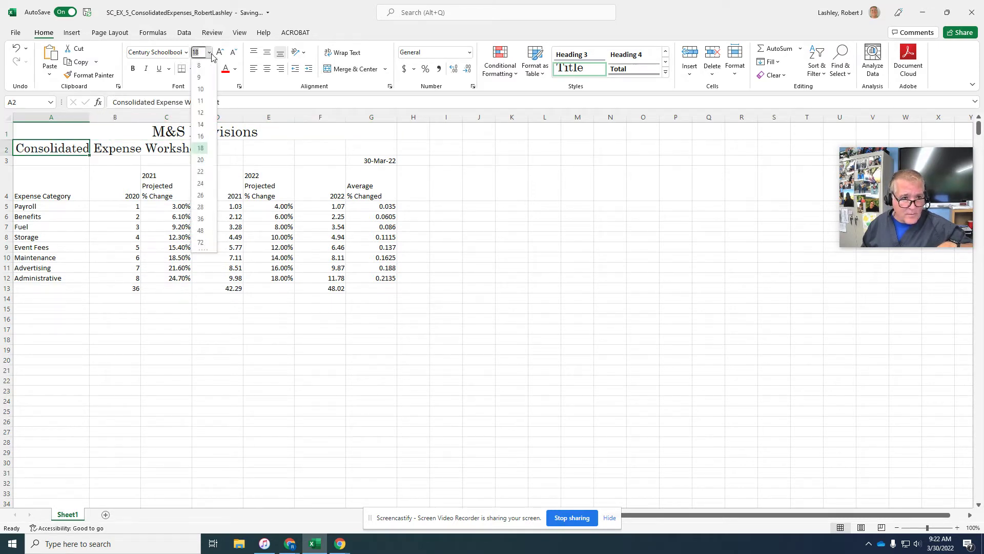
pyautogui.click(200, 136)
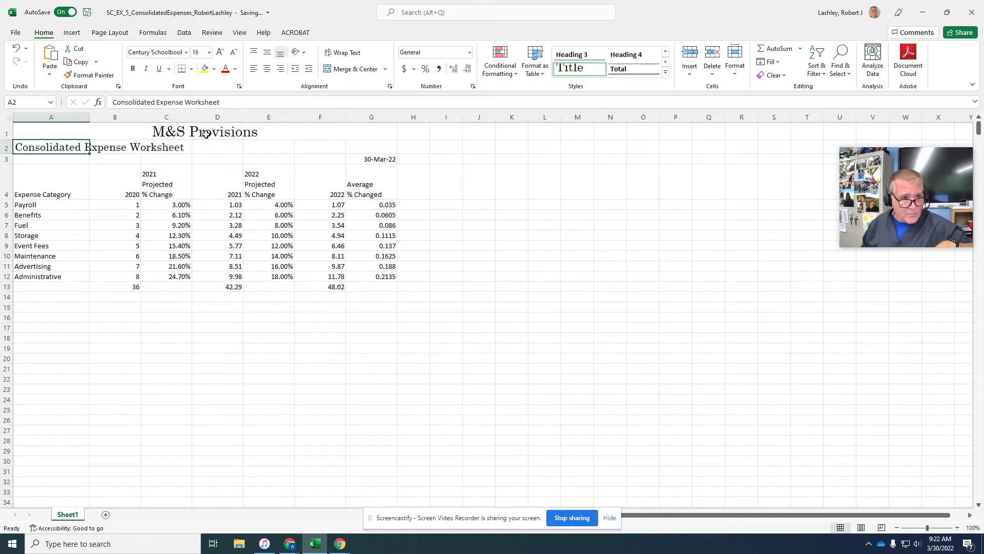
pyautogui.click(347, 71)
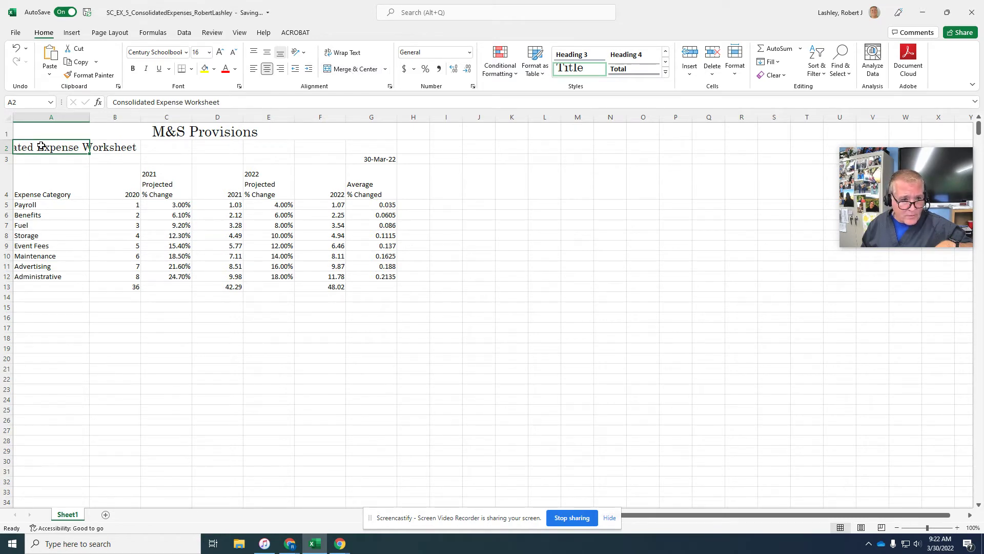
pyautogui.moveTo(44, 147); pyautogui.dragTo(355, 151)
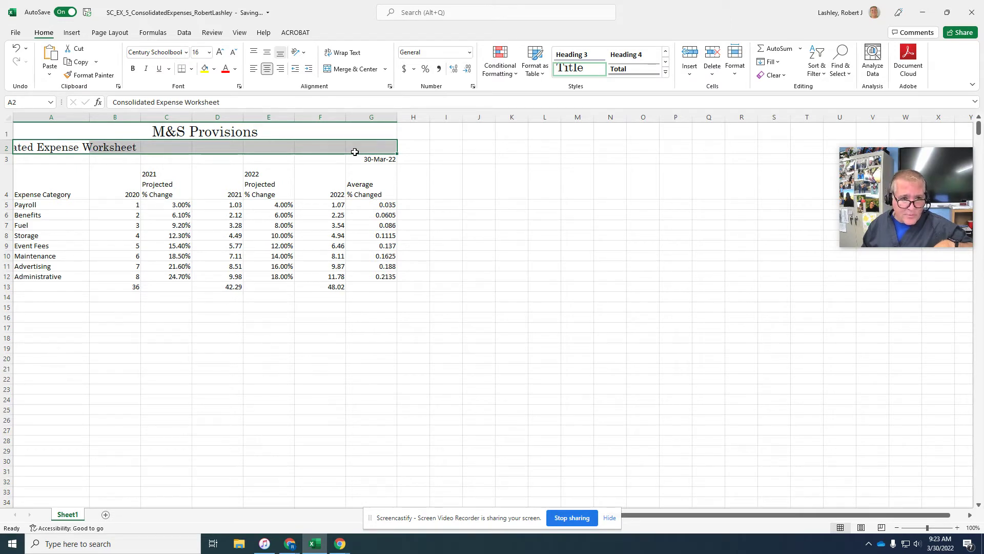
pyautogui.click(344, 70)
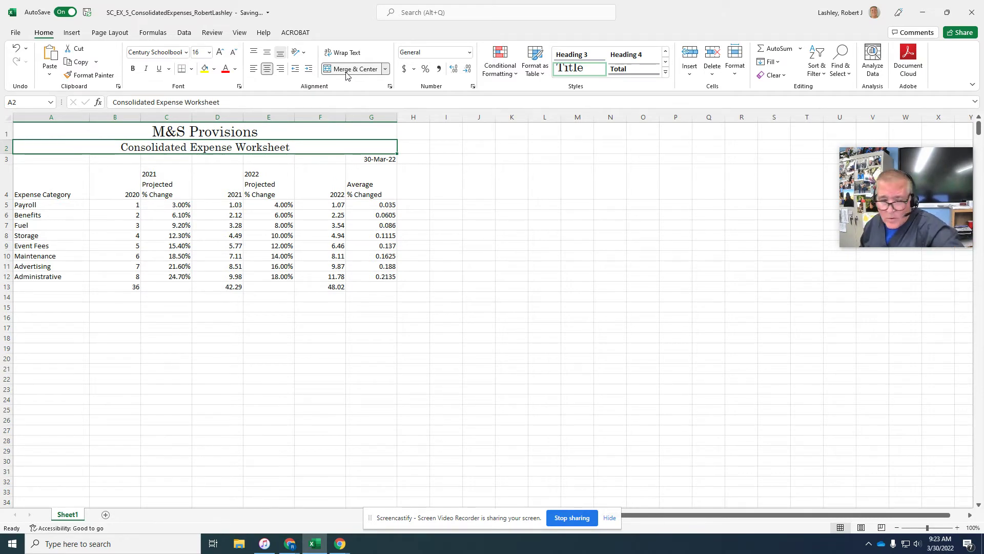
# Fill title rows A1:G2 with Blue-Gray, Accent 1 and bring up the font colour choices
pyautogui.moveTo(104, 133); pyautogui.dragTo(106, 147)
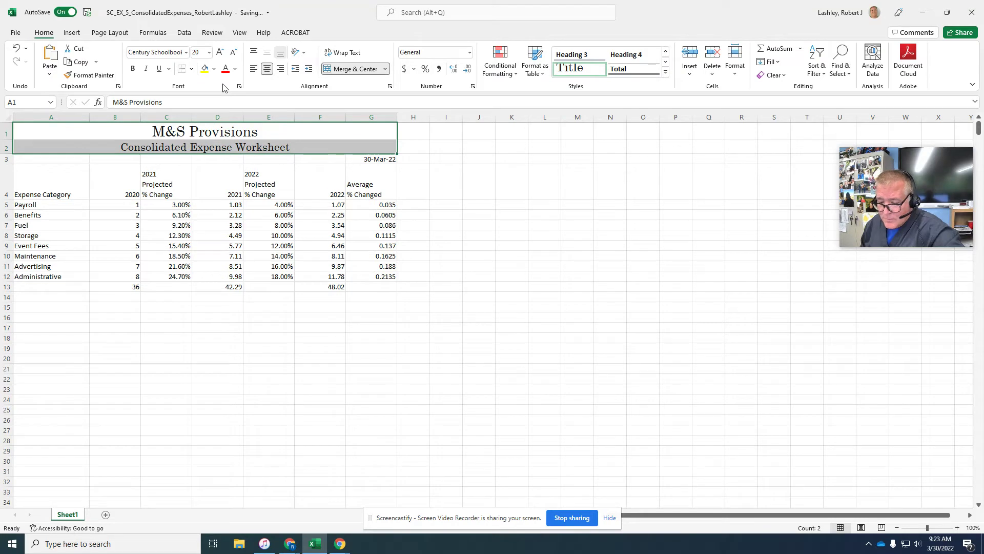
pyautogui.click(214, 70)
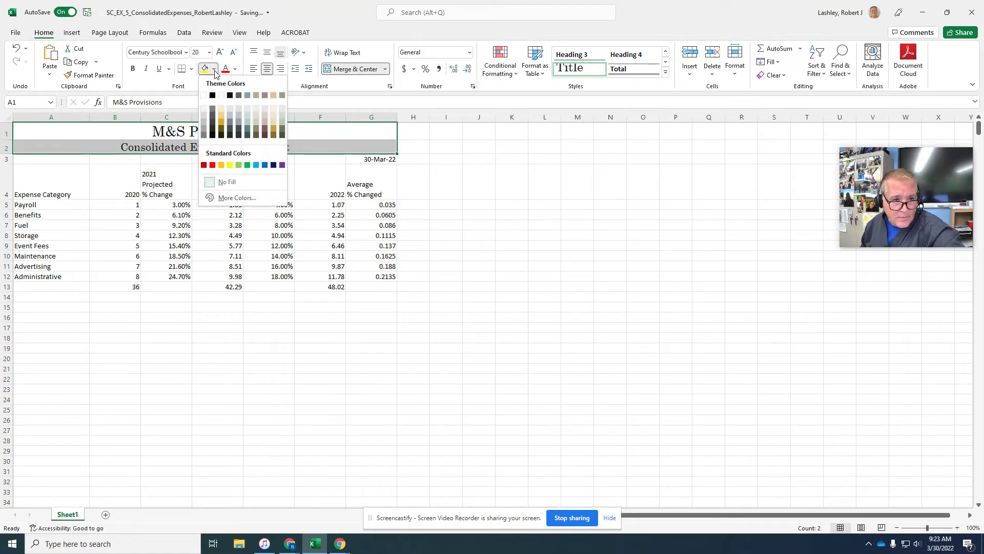
pyautogui.click(239, 96)
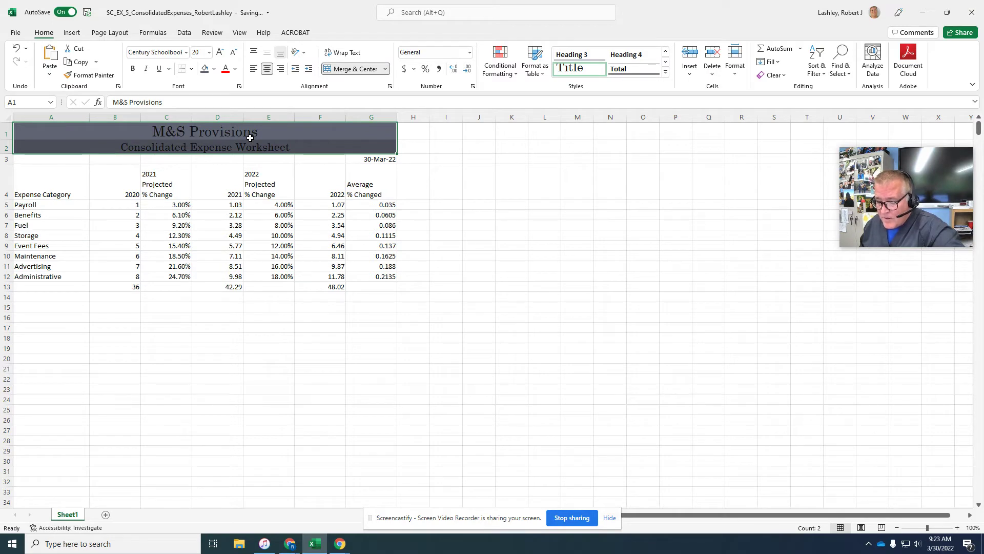
pyautogui.click(235, 70)
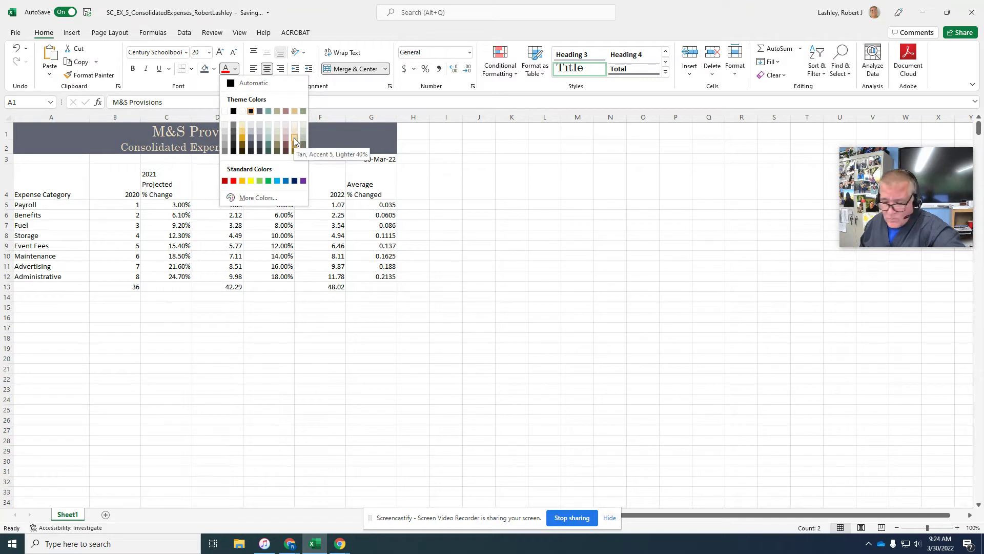
pyautogui.click(294, 137)
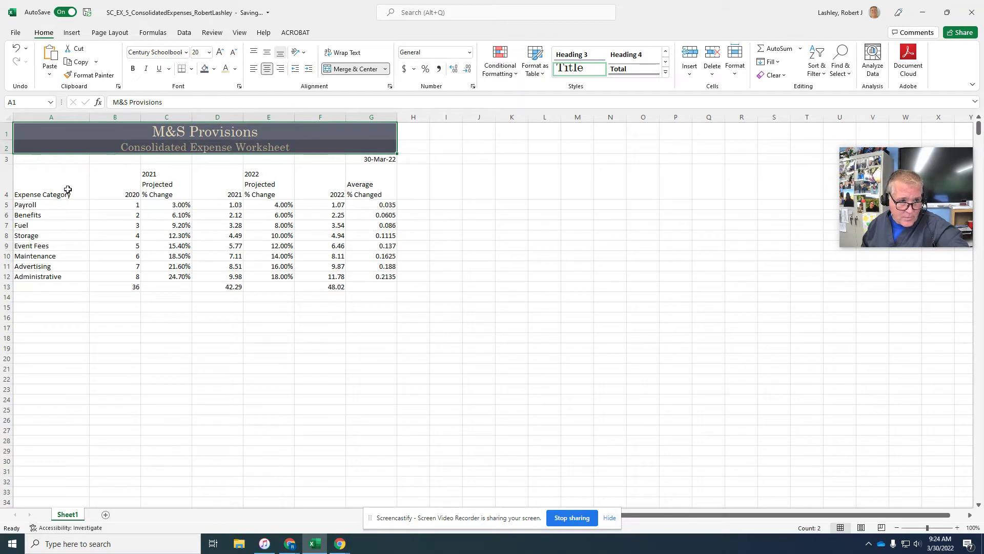
# Centre headings B4:G4 and apply the Heading 3 style to header row A4:G4
pyautogui.moveTo(115, 185); pyautogui.dragTo(366, 184)
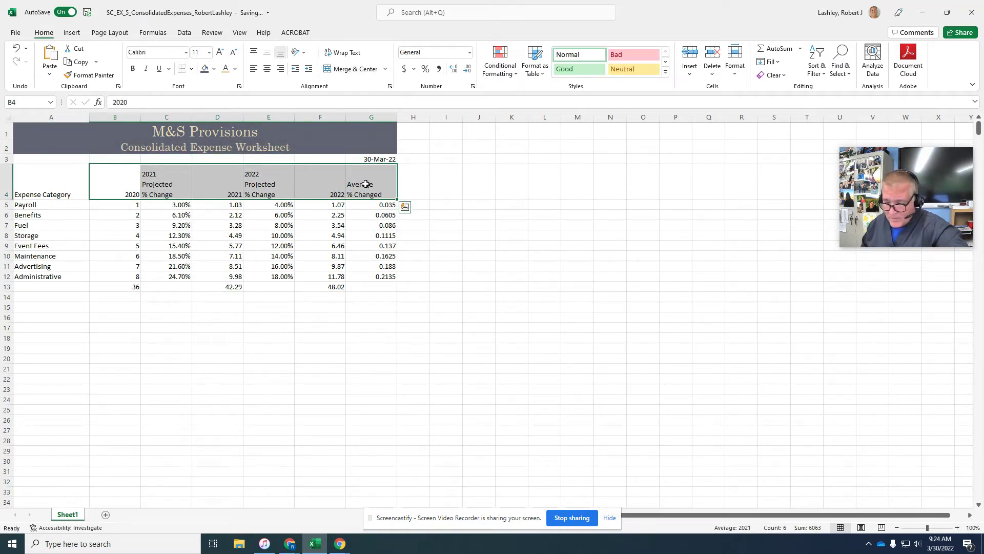
pyautogui.click(267, 68)
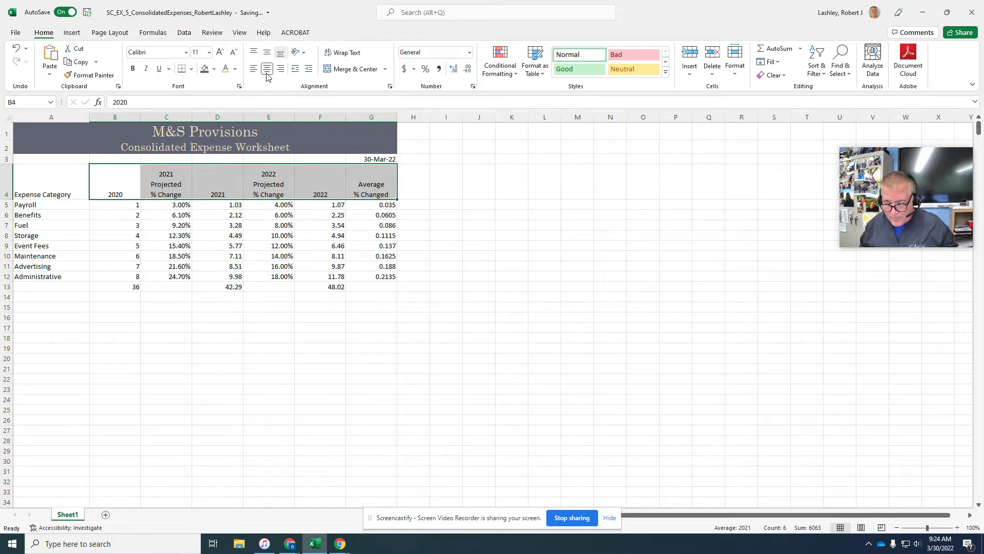
pyautogui.keyDown('ctrl'); pyautogui.click(49, 169); pyautogui.keyUp('ctrl')
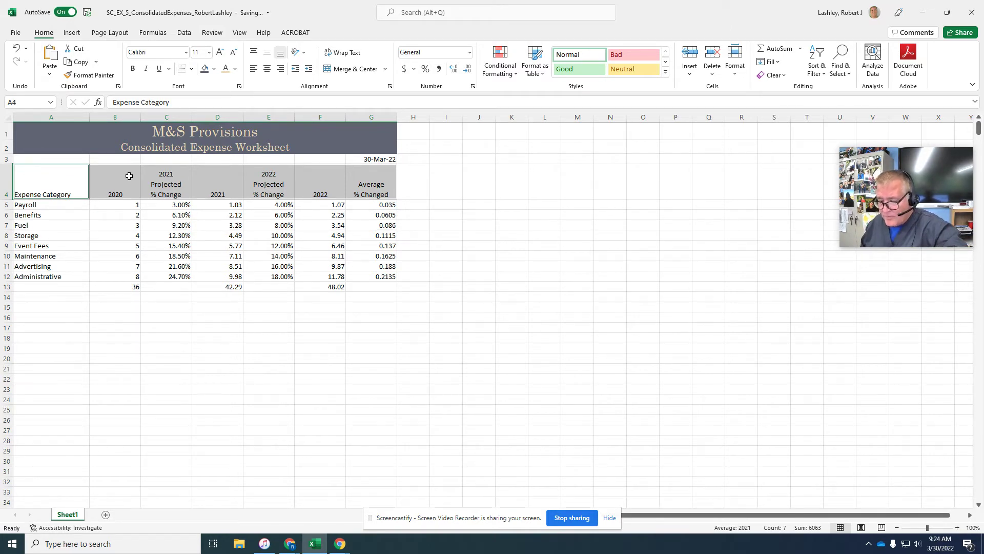
pyautogui.click(666, 72)
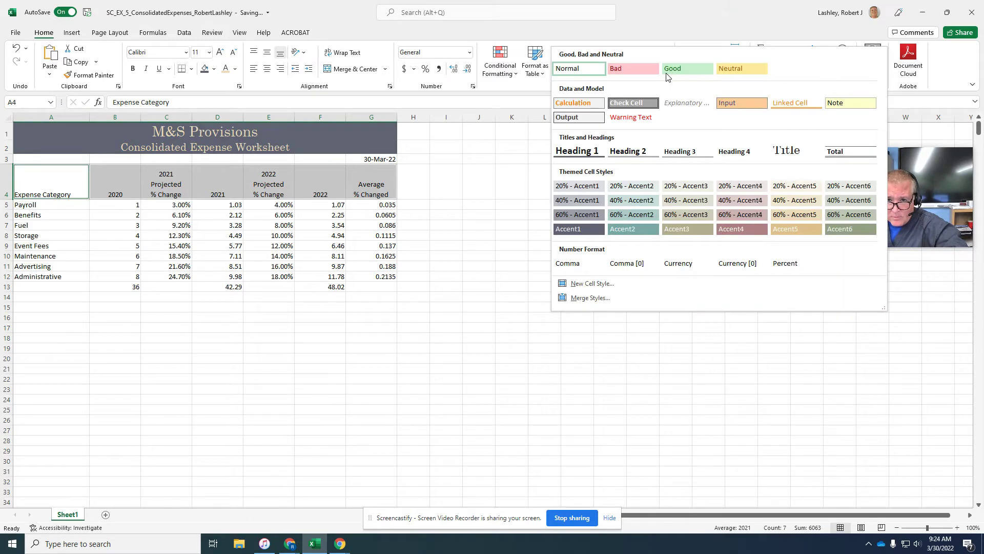
pyautogui.click(686, 152)
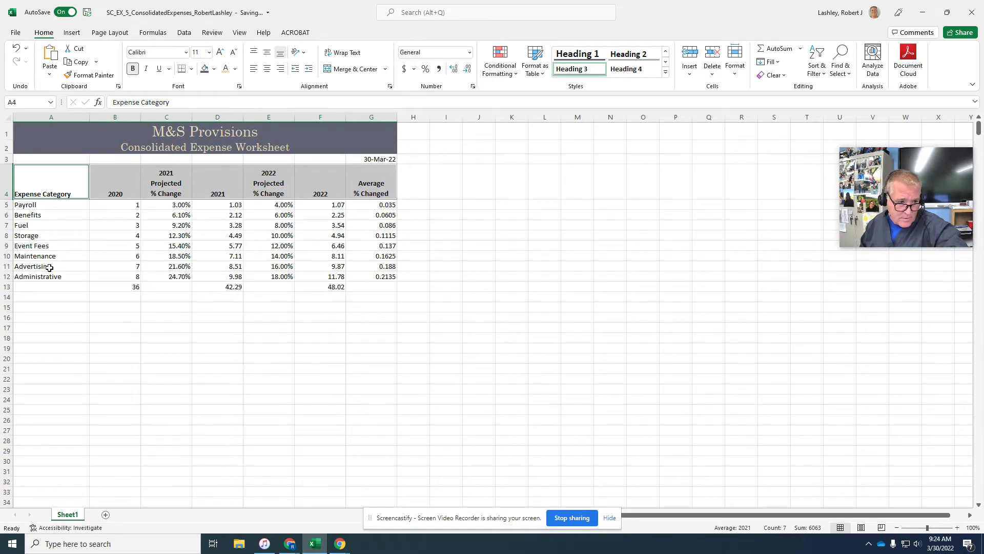
# Apply the Total cell style to totals row A13:G13
pyautogui.moveTo(70, 286); pyautogui.dragTo(365, 284)
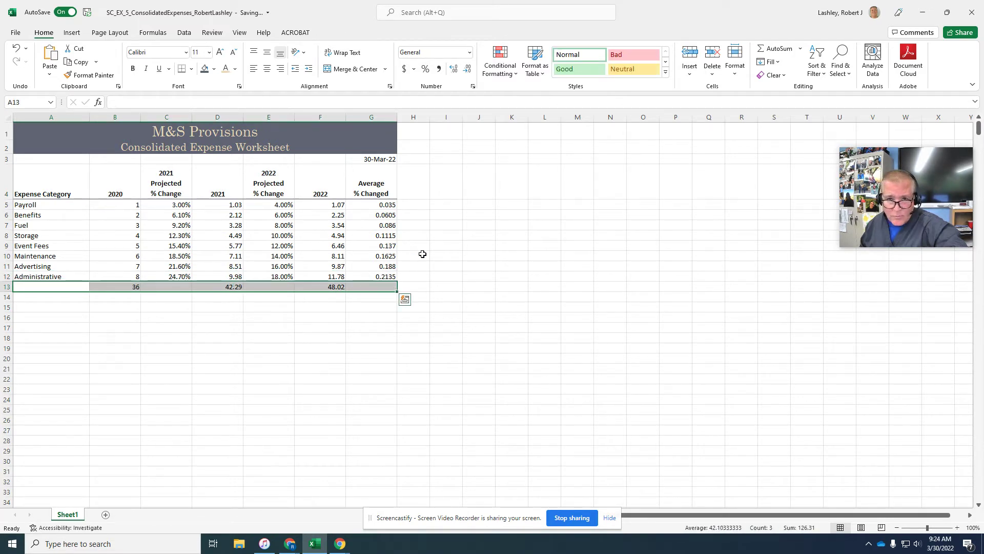
pyautogui.click(666, 72)
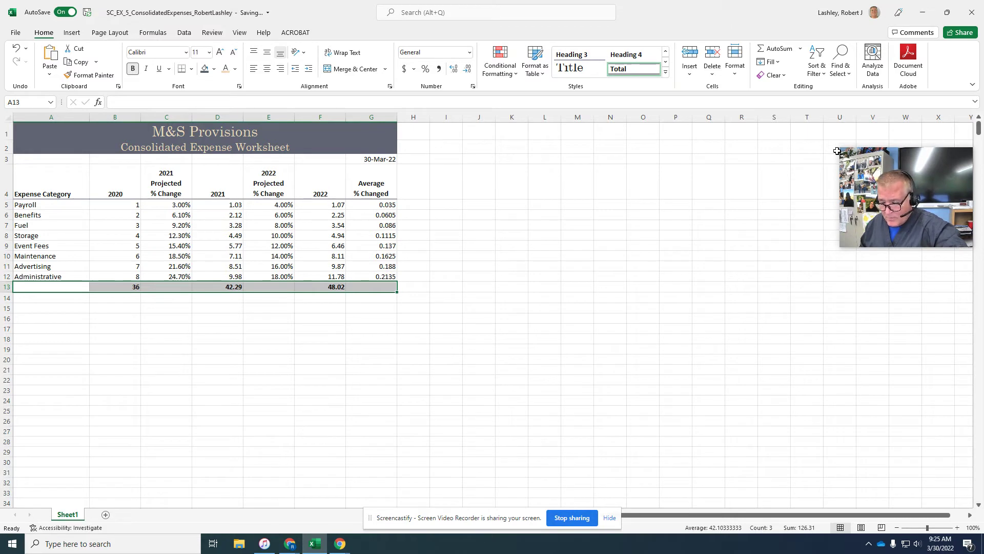
pyautogui.click(277, 323)
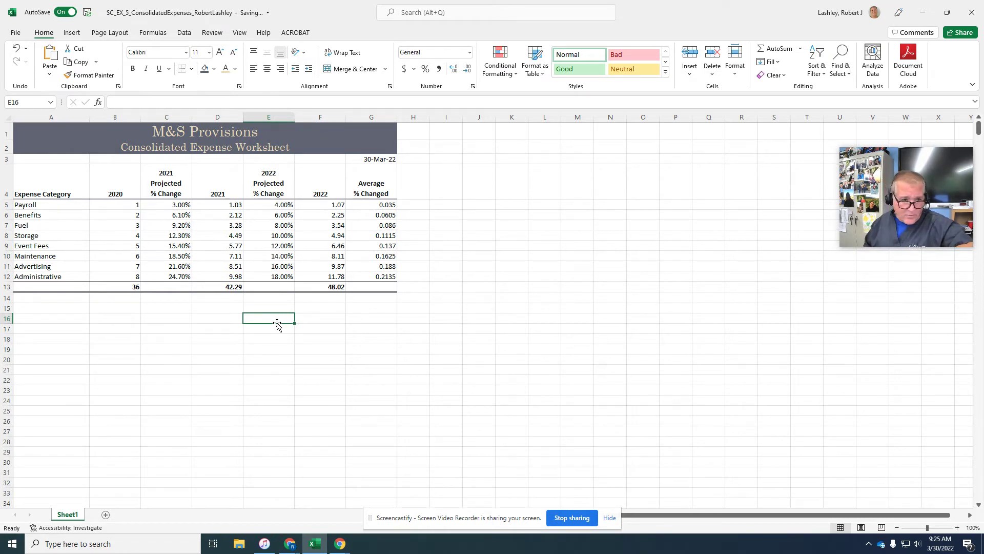
# Select Payroll values B5, D5, F5 together with totals B13, D13 and F13
pyautogui.click(100, 206)
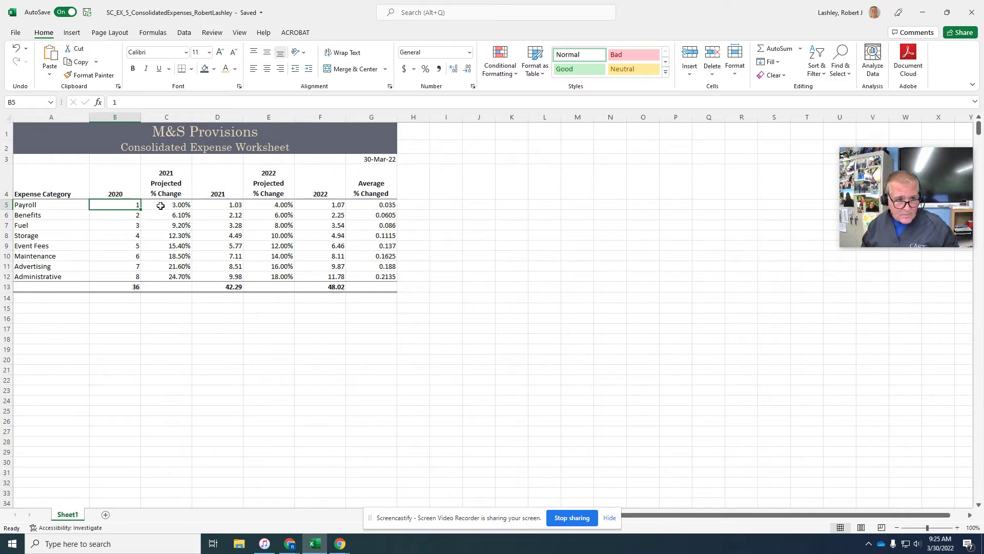
pyautogui.keyDown('ctrl'); pyautogui.click(215, 205); pyautogui.keyUp('ctrl')
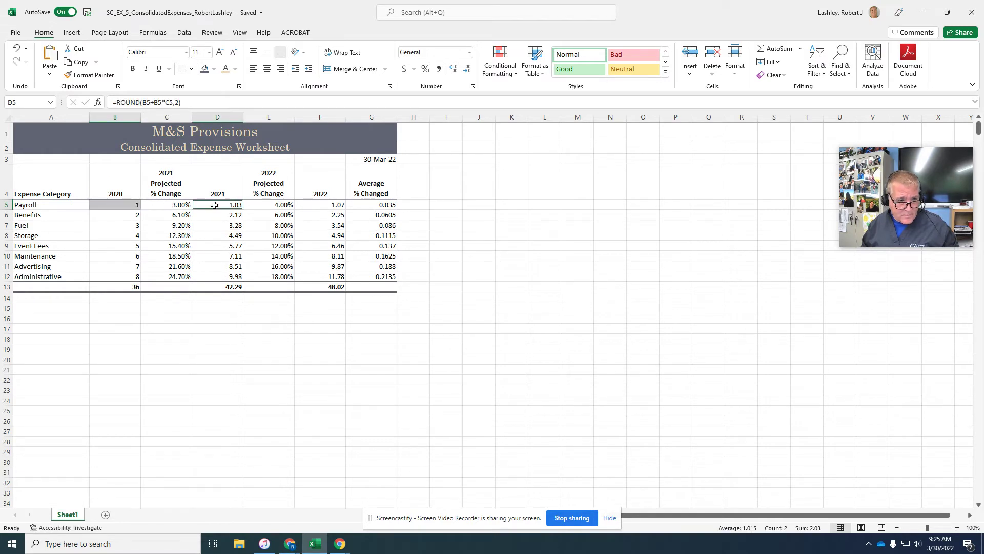
pyautogui.keyDown('ctrl'); pyautogui.click(323, 205); pyautogui.keyUp('ctrl')
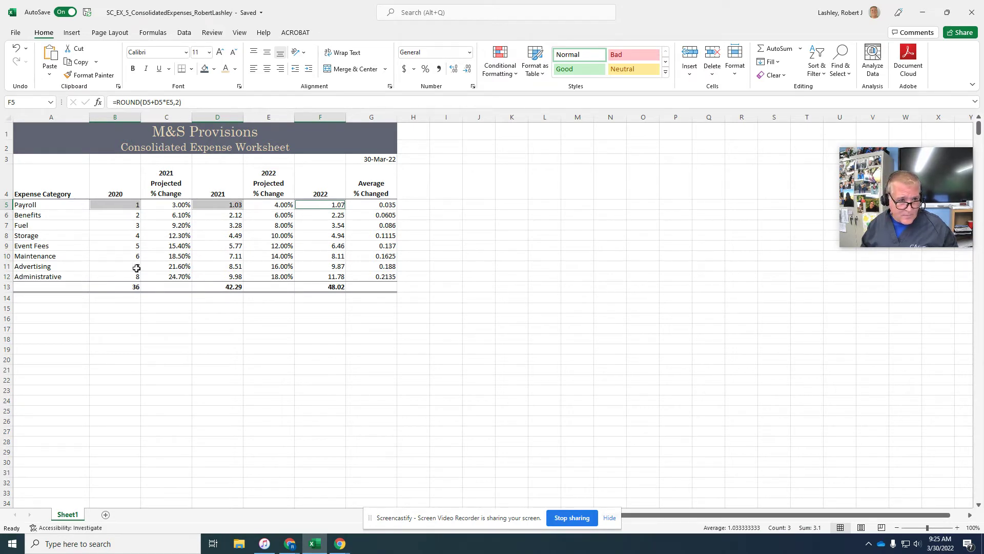
pyautogui.keyDown('ctrl'); pyautogui.click(115, 288); pyautogui.keyUp('ctrl')
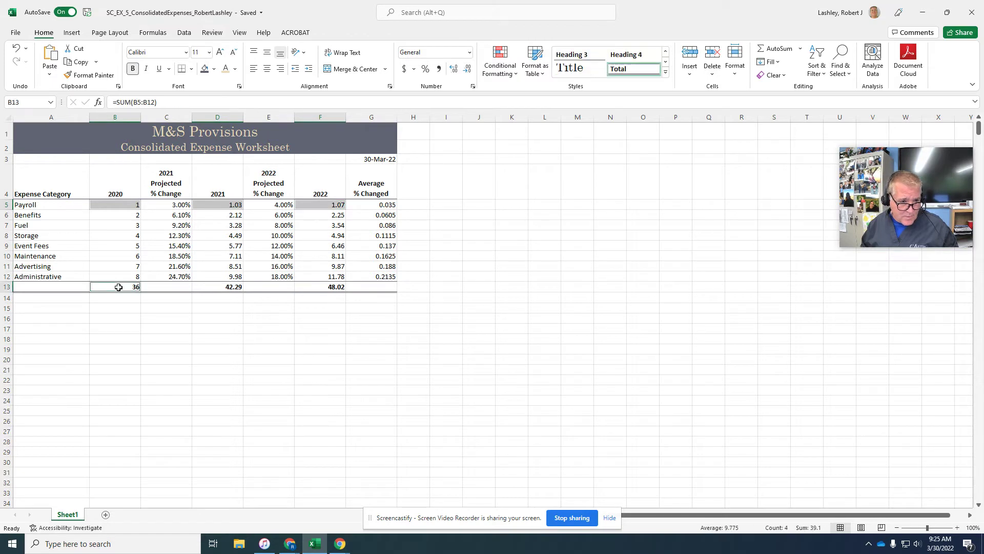
pyautogui.keyDown('ctrl'); pyautogui.click(222, 286); pyautogui.keyUp('ctrl')
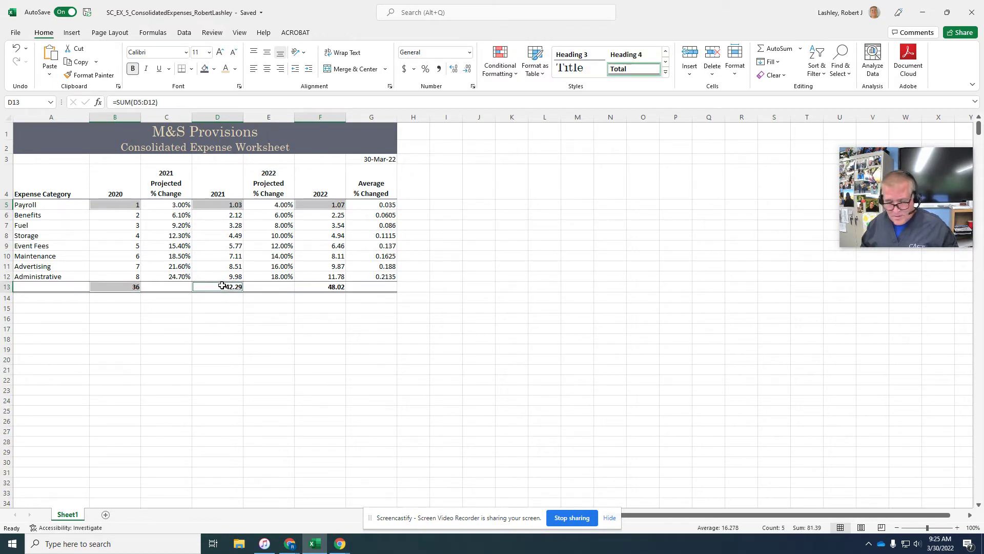
pyautogui.keyDown('ctrl'); pyautogui.click(314, 286); pyautogui.keyUp('ctrl')
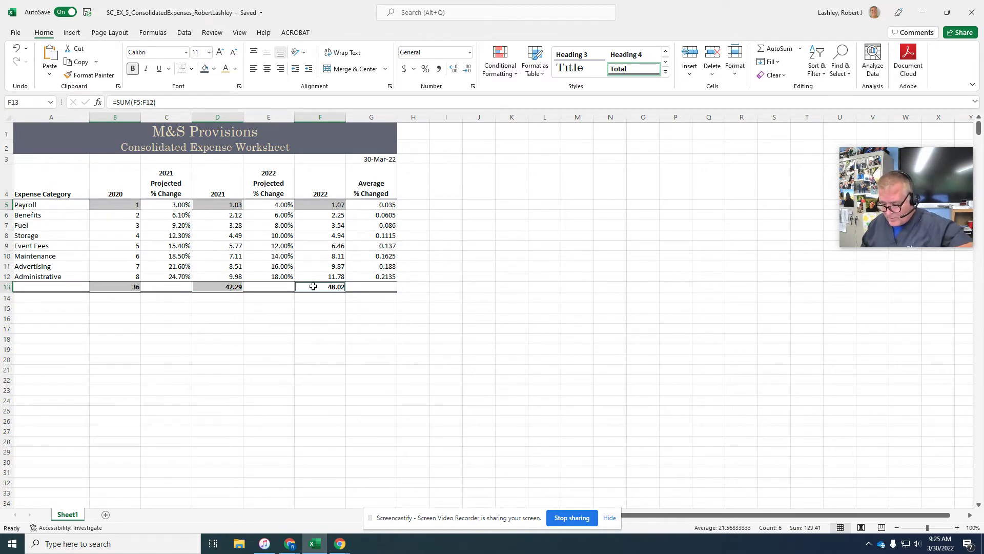
# Format the selected cells as Currency with negative numbers in red parentheses
pyautogui.rightClick(313, 286)
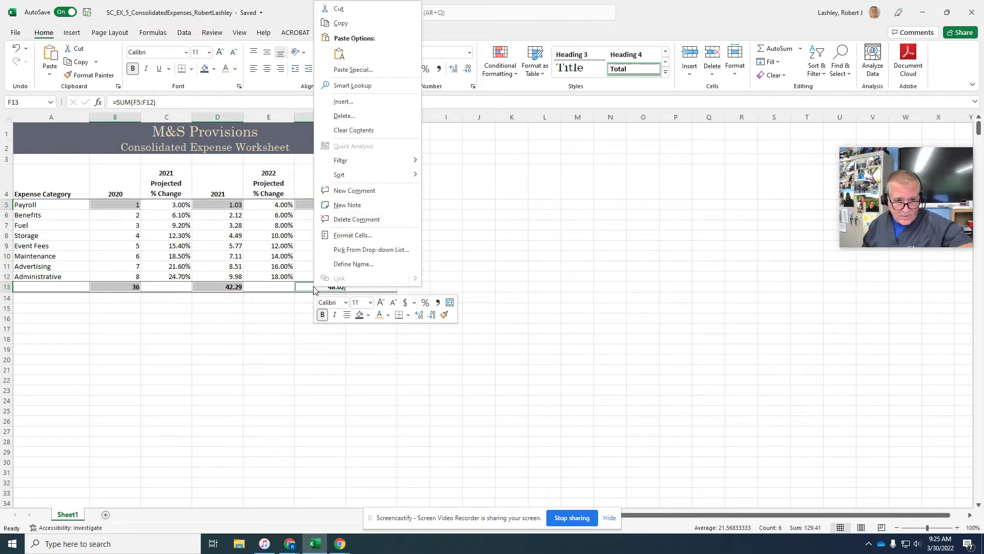
pyautogui.click(334, 237)
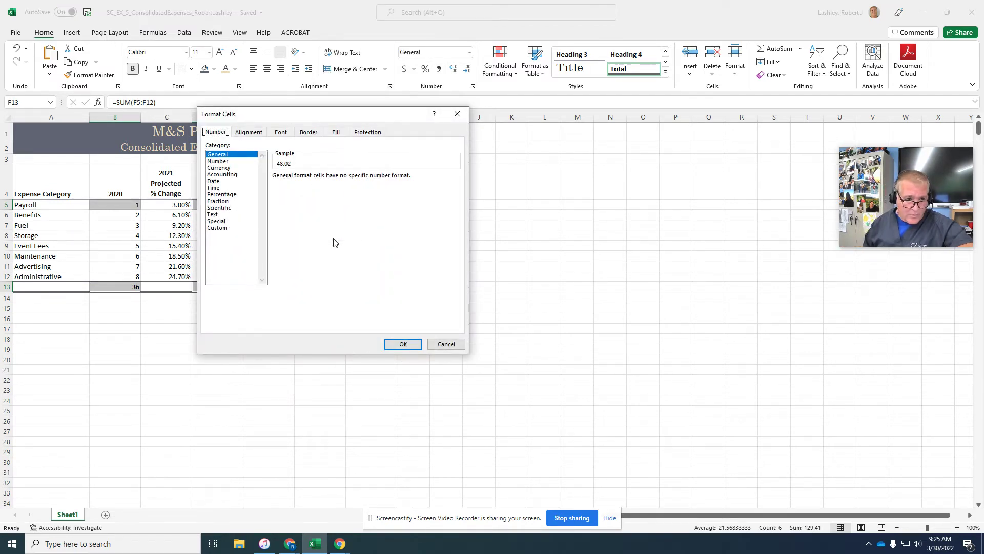
pyautogui.click(220, 161)
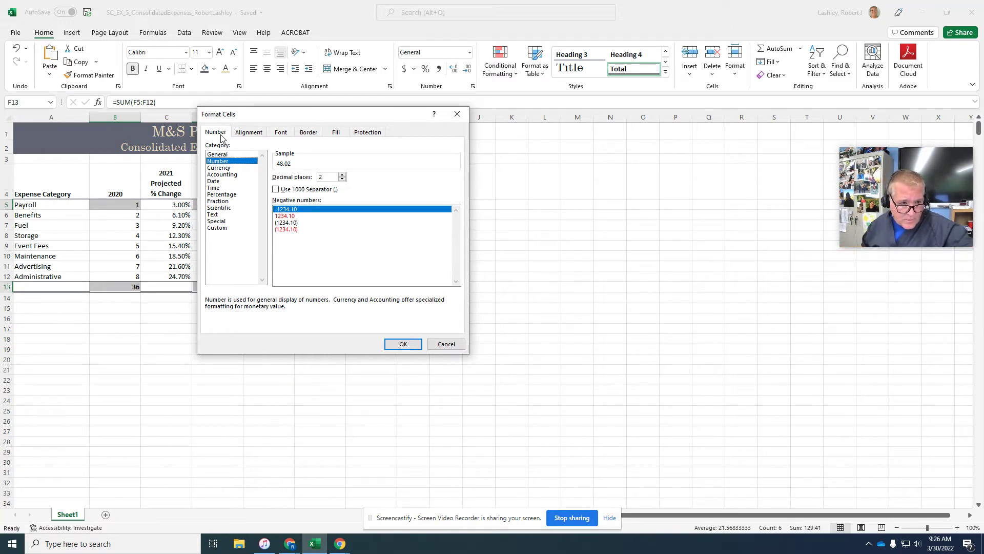
pyautogui.click(221, 168)
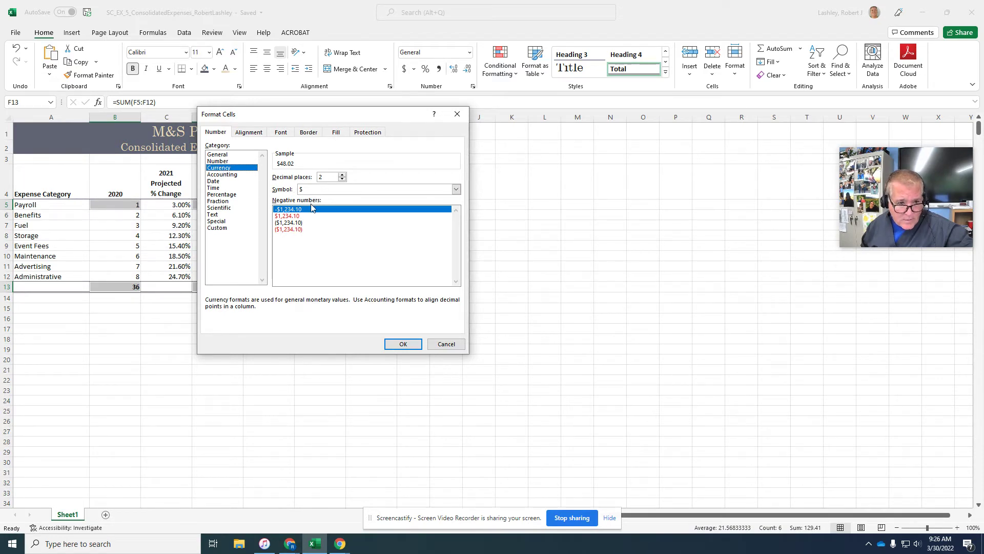
pyautogui.click(292, 230)
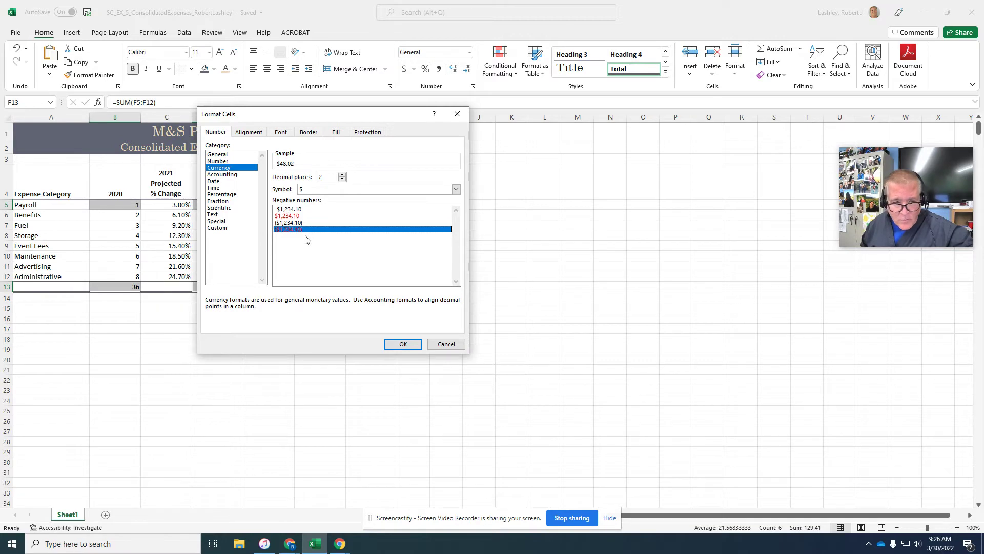
pyautogui.click(394, 342)
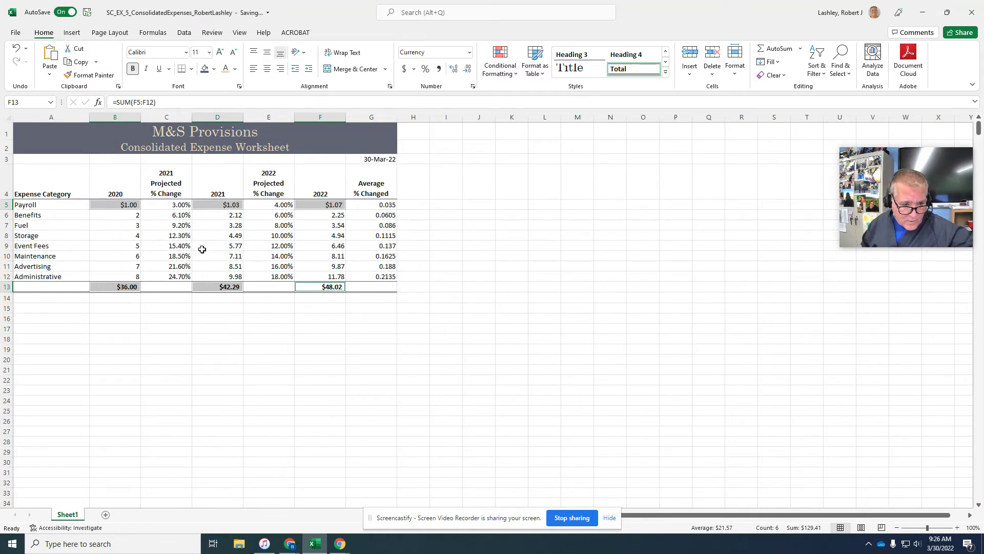
pyautogui.click(197, 330)
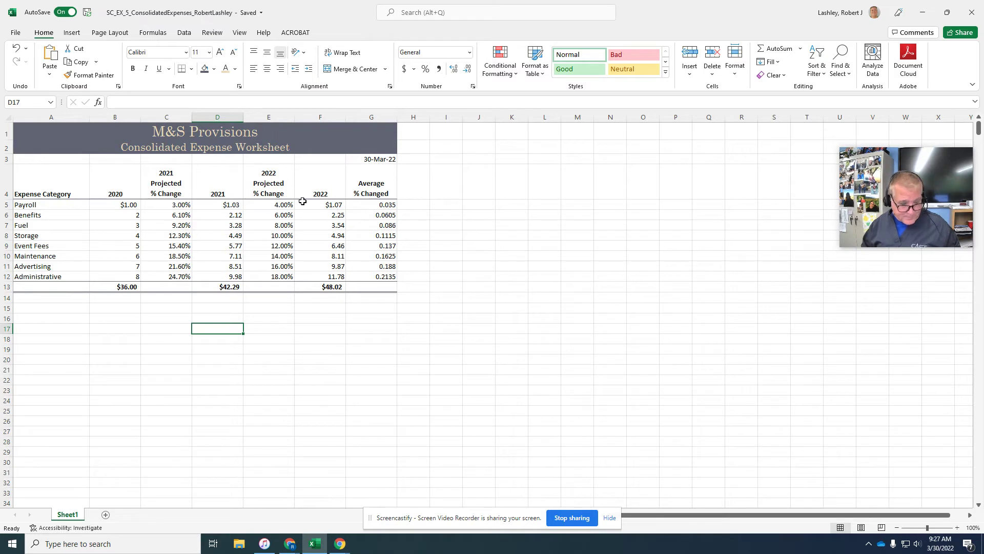
# Select the percent-change values in C5:C12, E5:E12 and G5:G12
pyautogui.moveTo(173, 204); pyautogui.dragTo(173, 276)
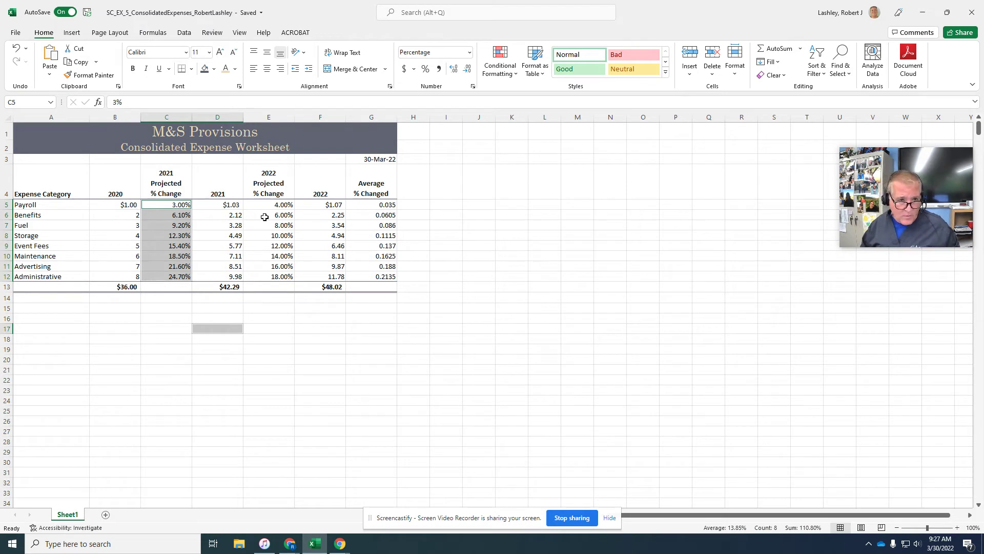
pyautogui.moveTo(266, 204); pyautogui.dragTo(266, 272)
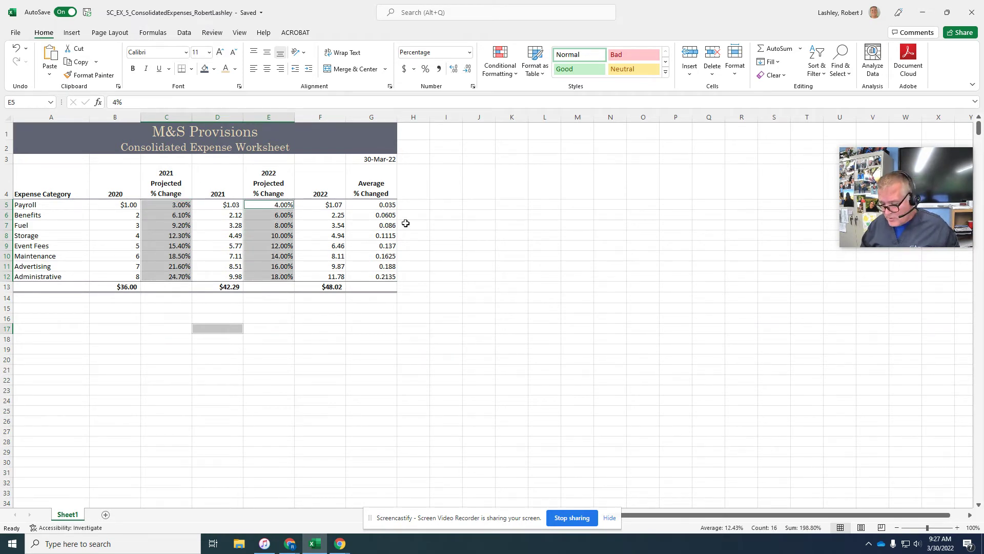
pyautogui.moveTo(382, 205); pyautogui.dragTo(430, 277)
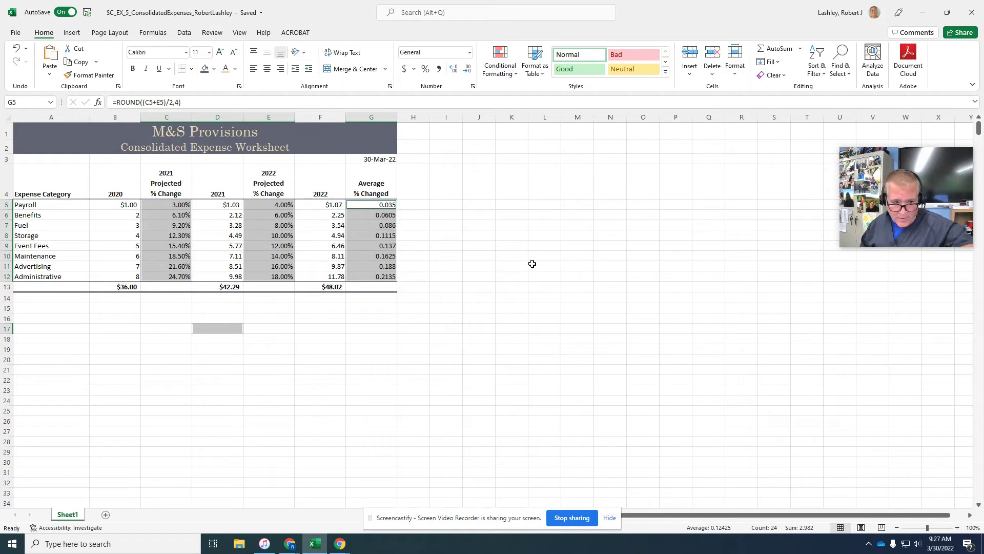
# Enter the custom number format 0.00%; [Magenta] (0.00%) in Format Cells
pyautogui.rightClick(364, 234)
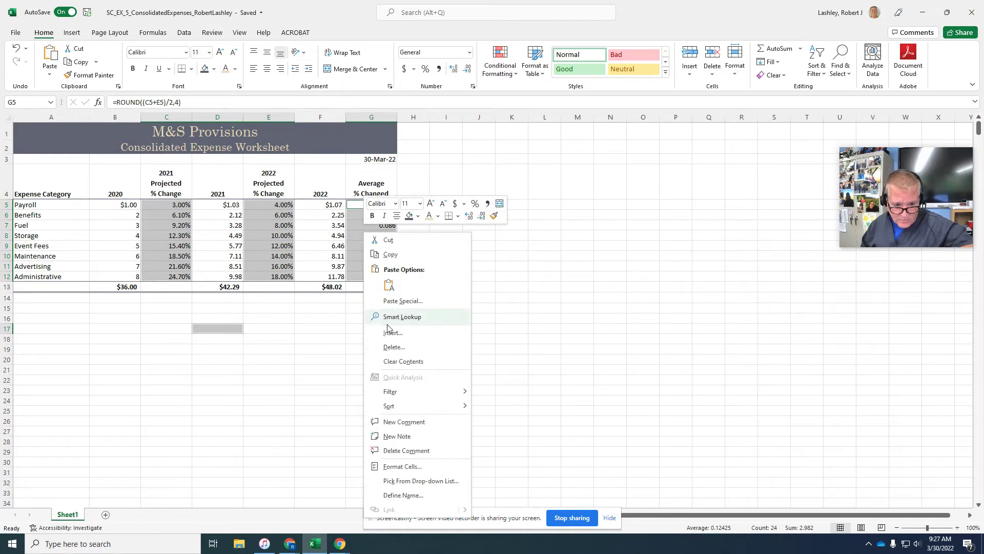
pyautogui.click(394, 467)
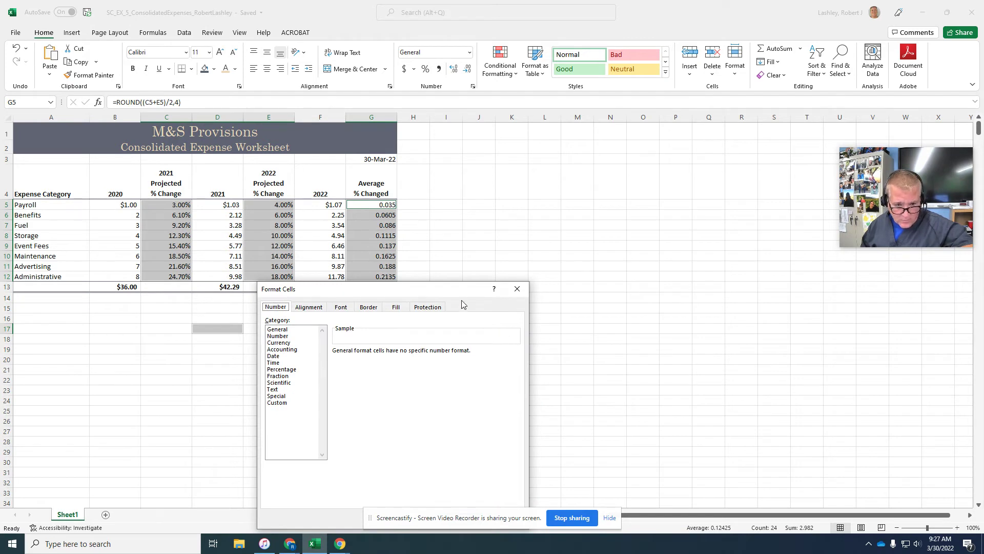
pyautogui.moveTo(454, 292); pyautogui.dragTo(538, 142)
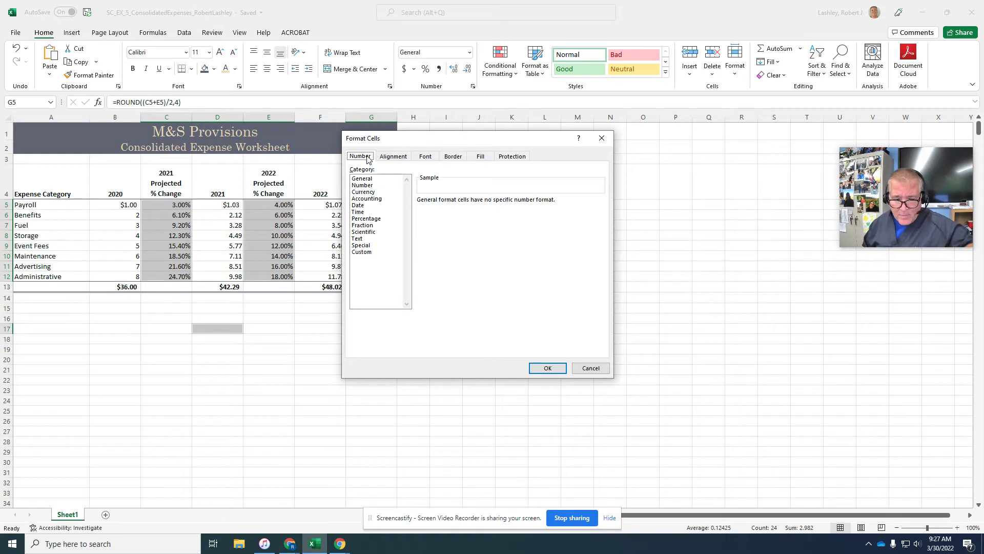
pyautogui.click(366, 254)
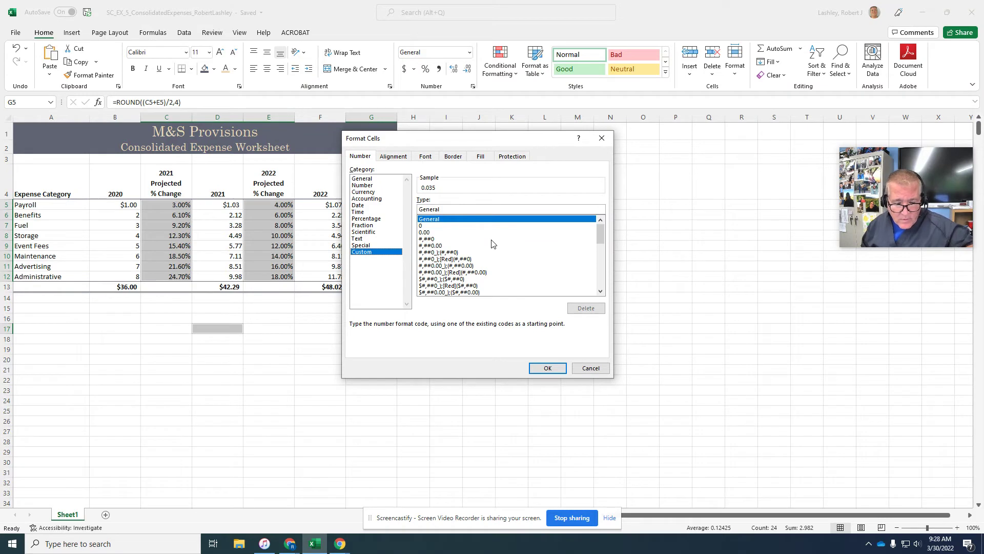
pyautogui.click(450, 210)
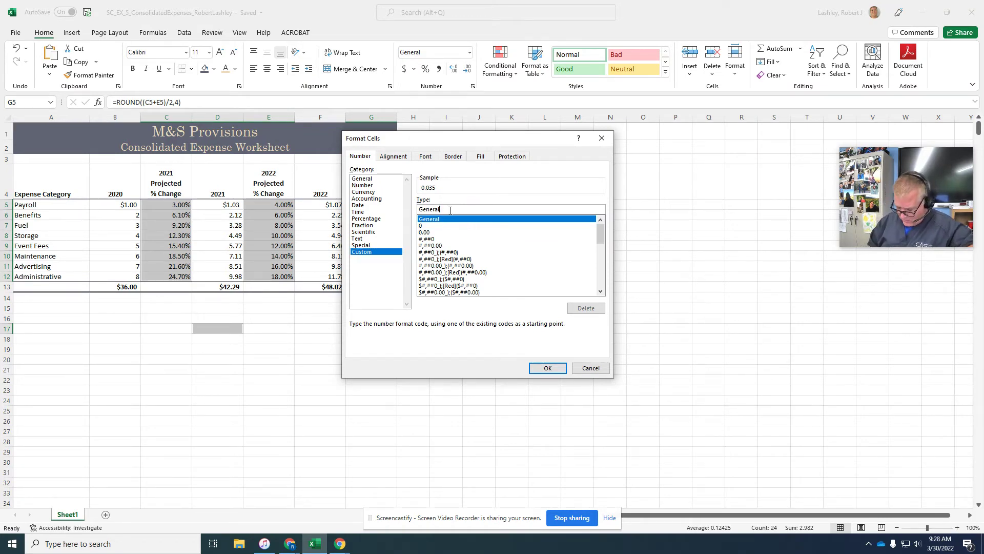
pyautogui.press('BackSpace')
pyautogui.press('BackSpace')
pyautogui.press('BackSpace')
pyautogui.press('BackSpace')
pyautogui.press('BackSpace')
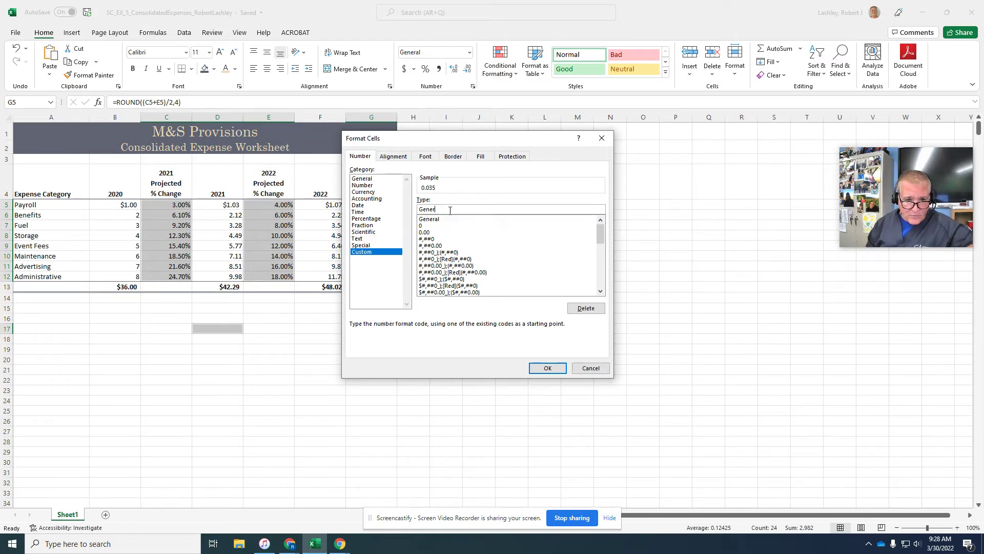
pyautogui.press('BackSpace')
pyautogui.press('BackSpace')
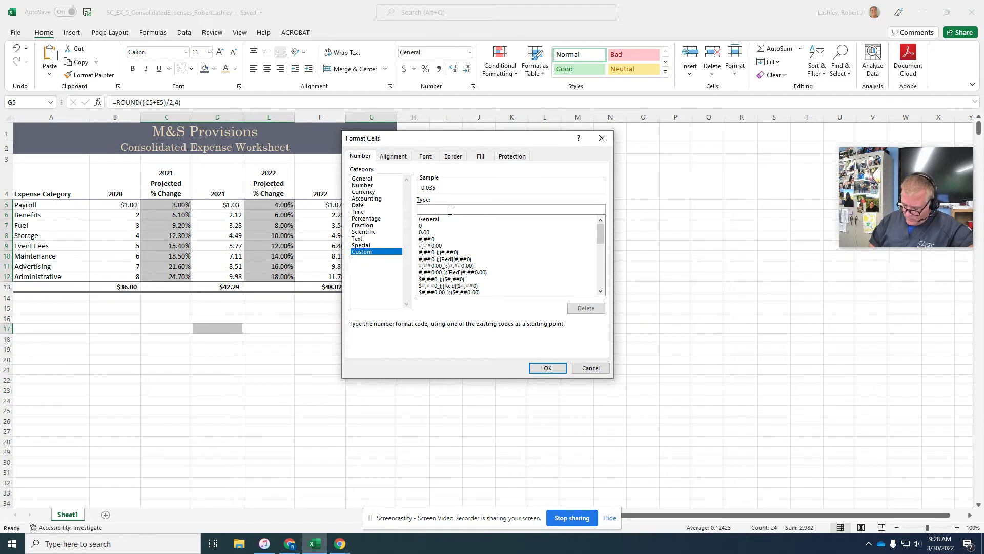
pyautogui.write('0.00')
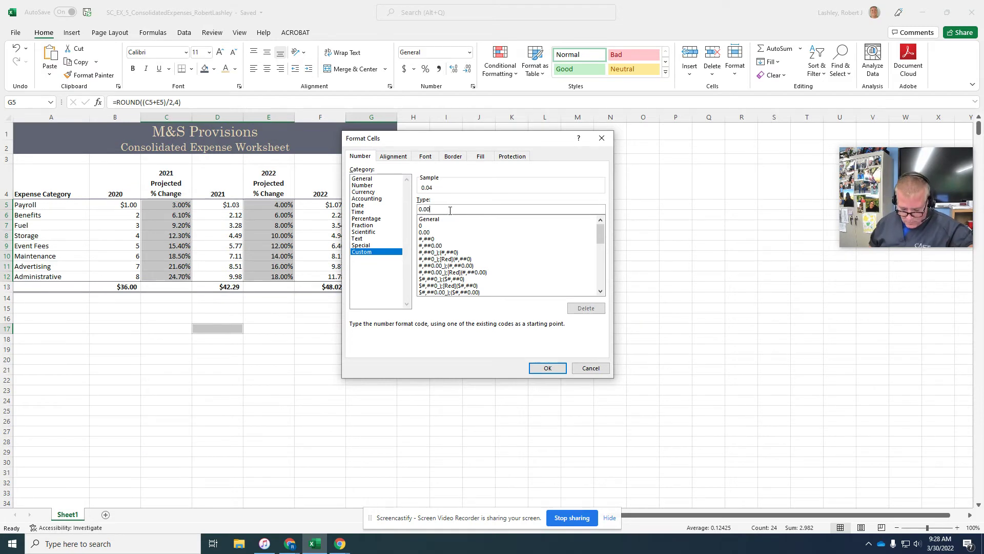
pyautogui.write('%; [')
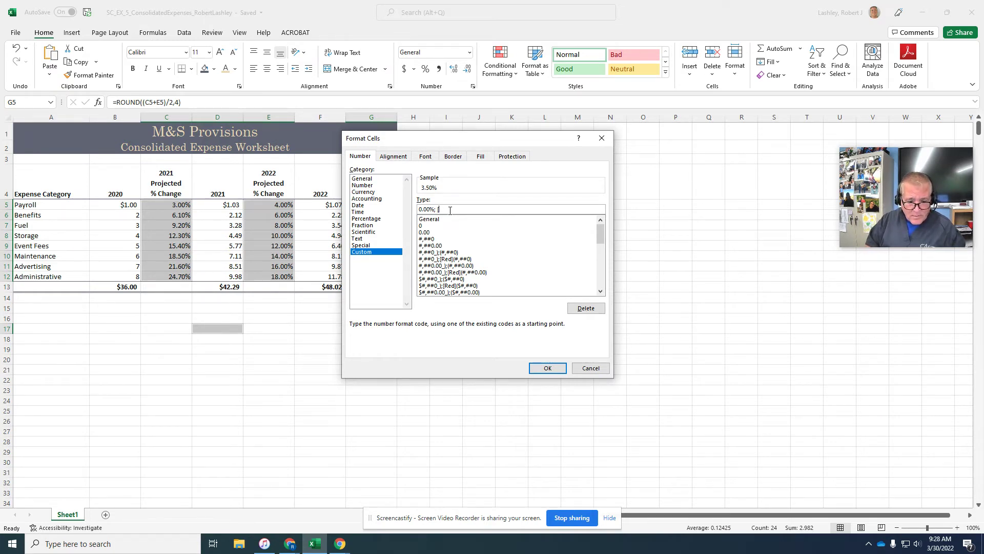
pyautogui.write('Magenta')
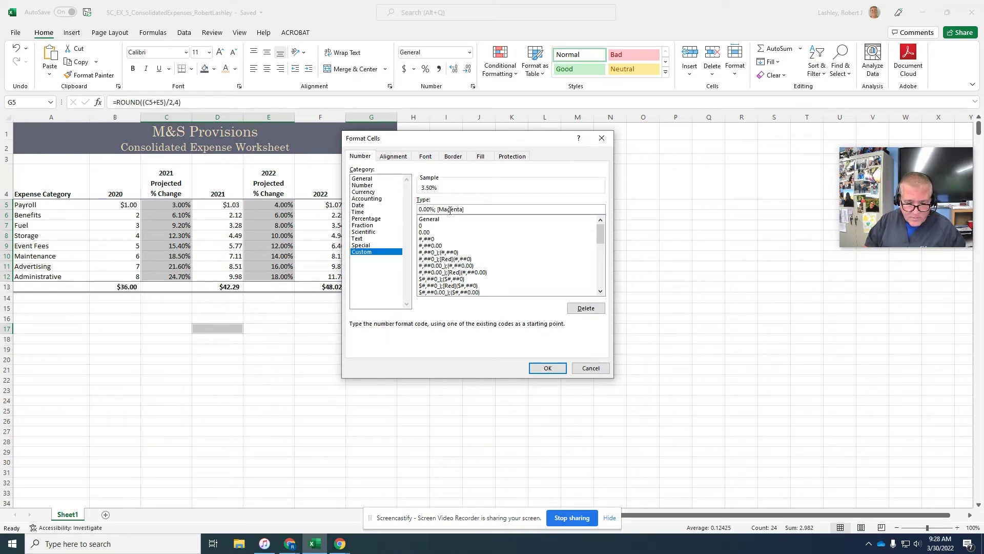
pyautogui.write('] ')
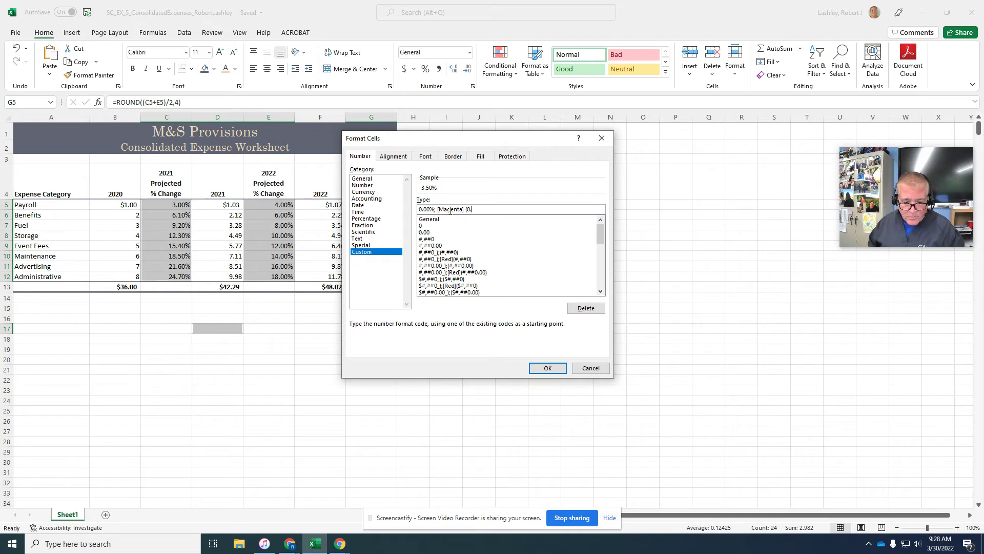
pyautogui.write('(0.00')
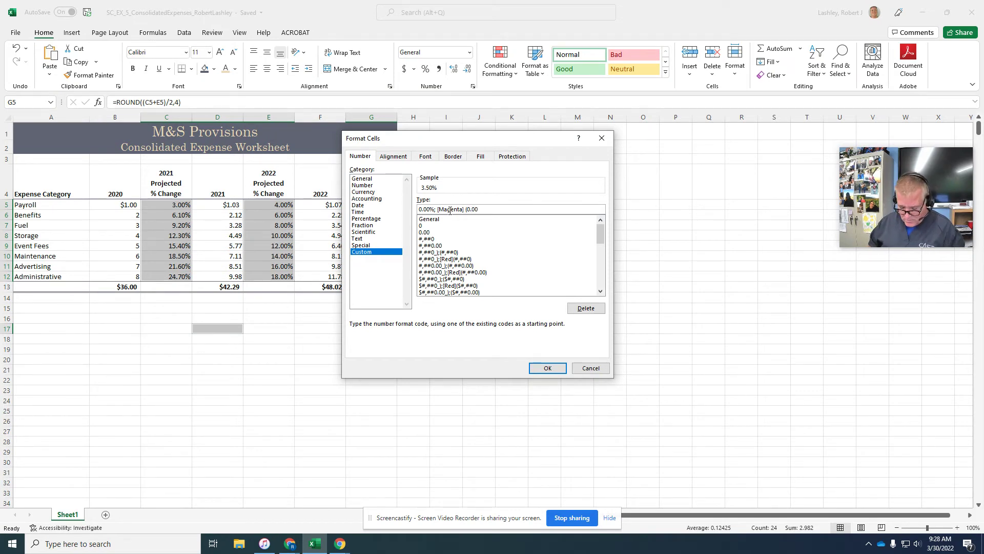
pyautogui.write('%')
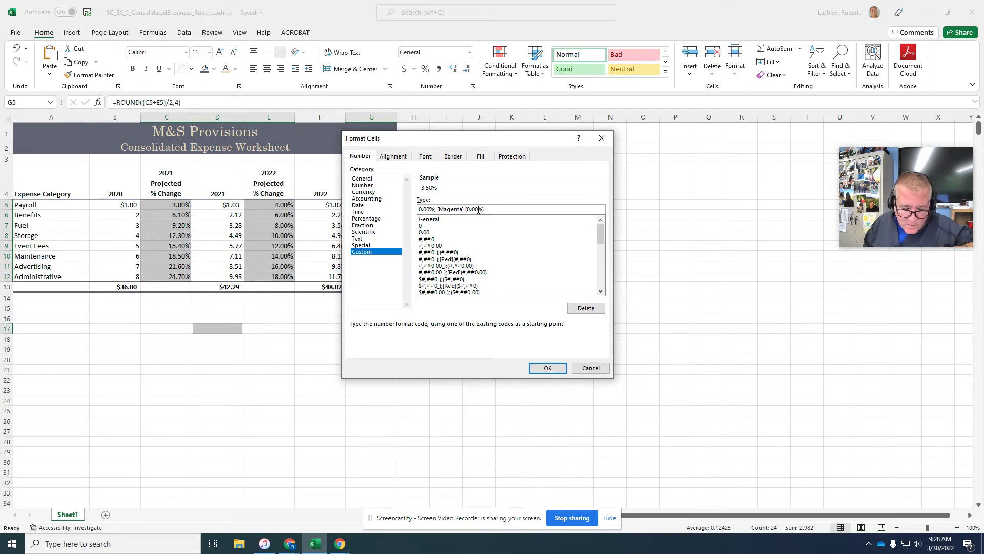
# Apply the custom percent format, then give B6:B12, D6:D12 and F6:F12 comma style
pyautogui.click(538, 365)
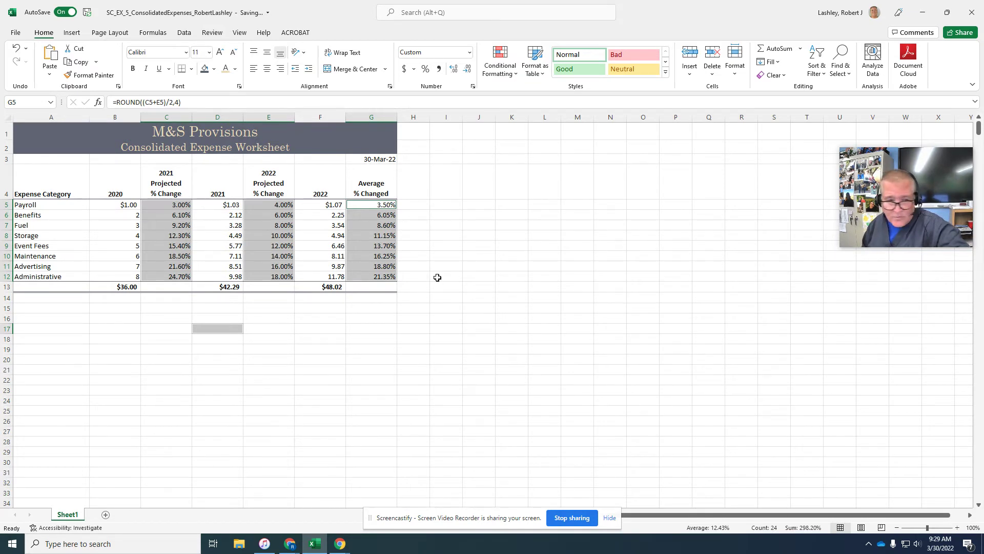
pyautogui.click(107, 216)
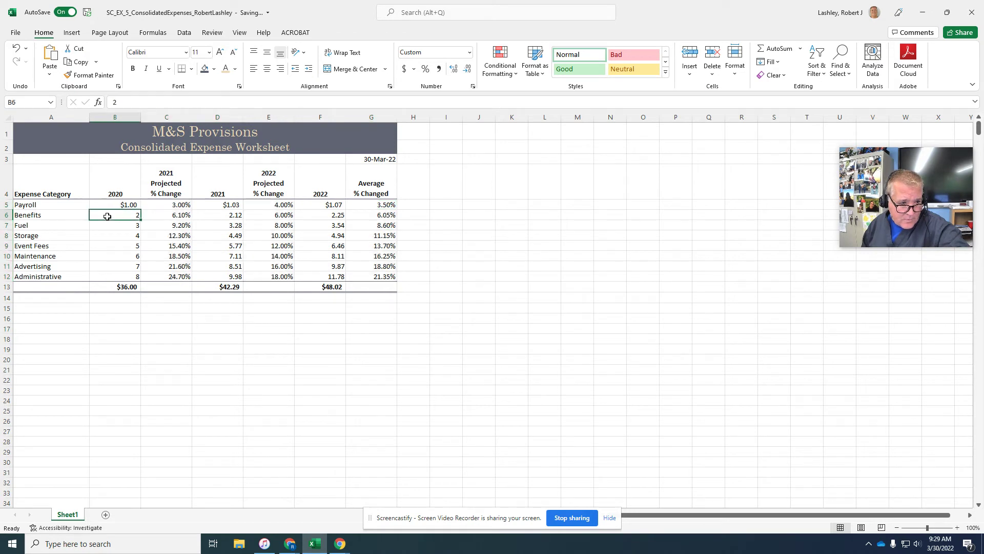
pyautogui.moveTo(107, 216); pyautogui.dragTo(107, 276)
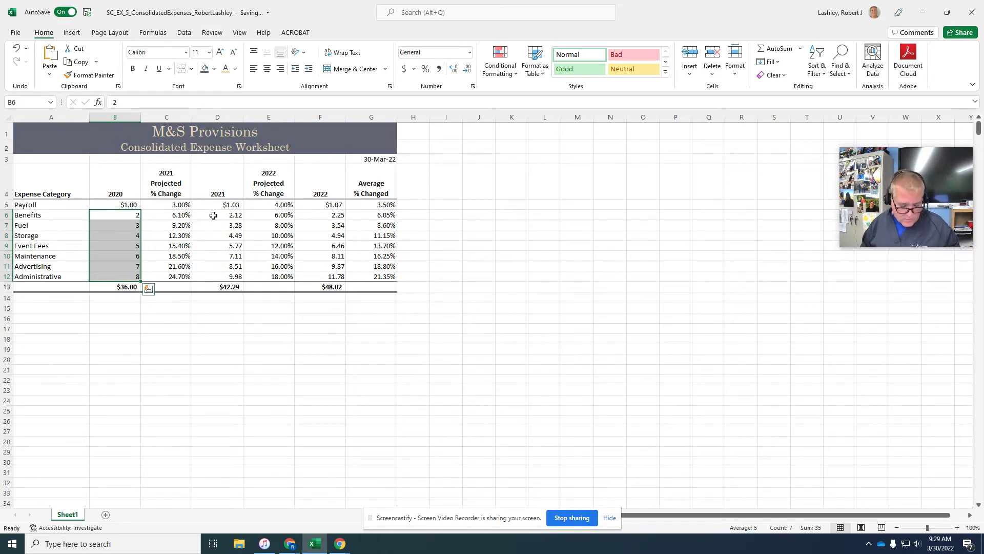
pyautogui.moveTo(214, 215); pyautogui.dragTo(214, 274)
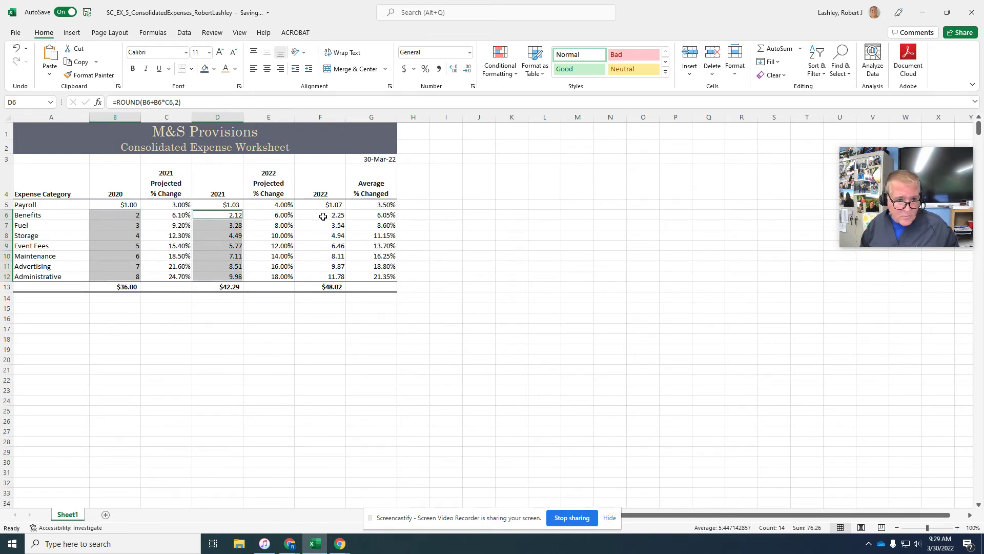
pyautogui.moveTo(323, 217); pyautogui.dragTo(328, 277)
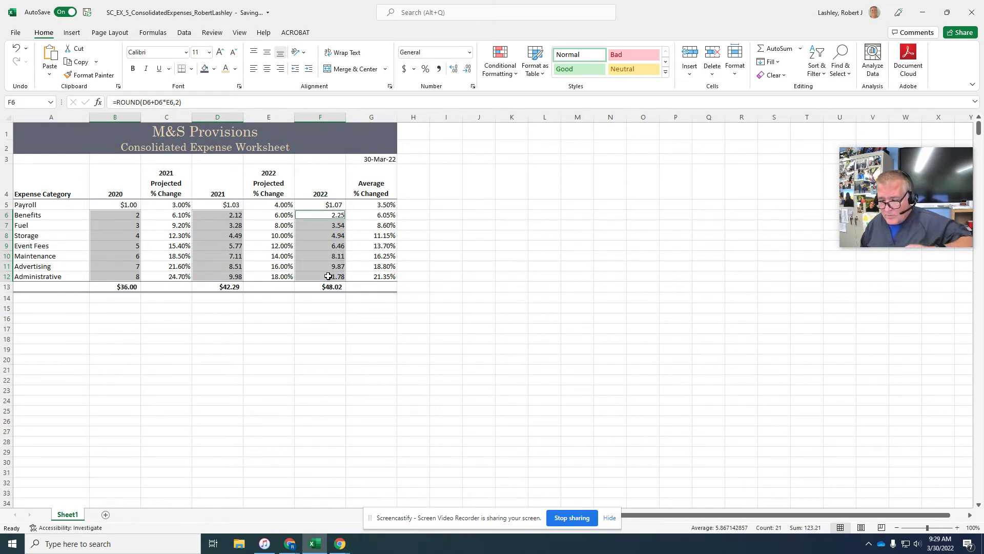
pyautogui.click(438, 69)
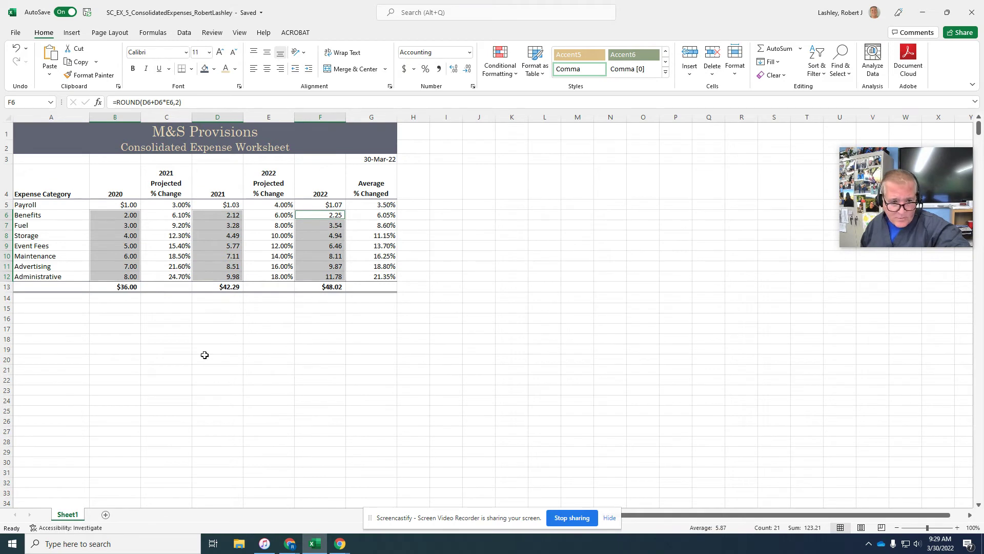
pyautogui.click(220, 342)
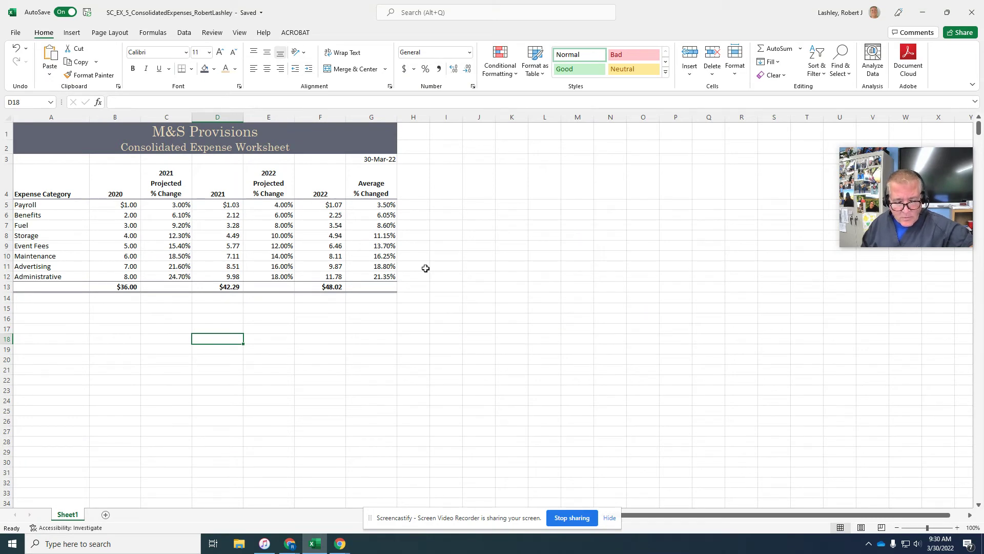
# Start a new cell style from the Cell Styles gallery and name it 4-Digit Year
pyautogui.click(666, 73)
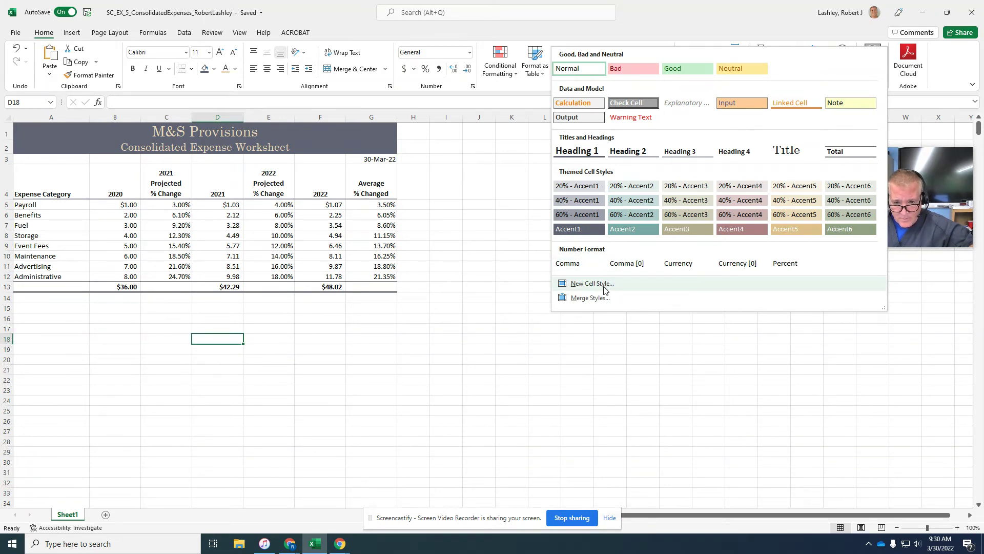
pyautogui.click(592, 284)
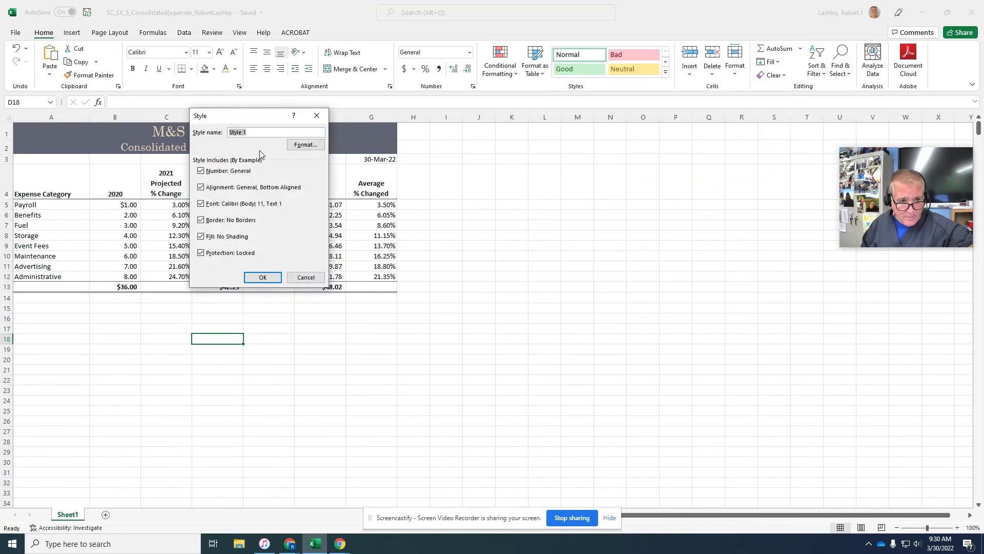
pyautogui.moveTo(258, 113); pyautogui.dragTo(389, 122)
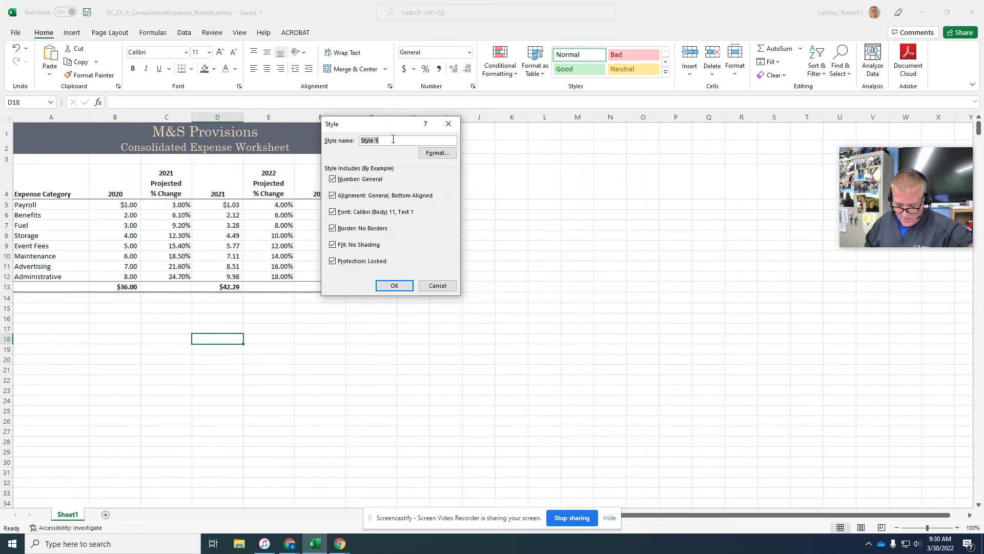
pyautogui.write('4')
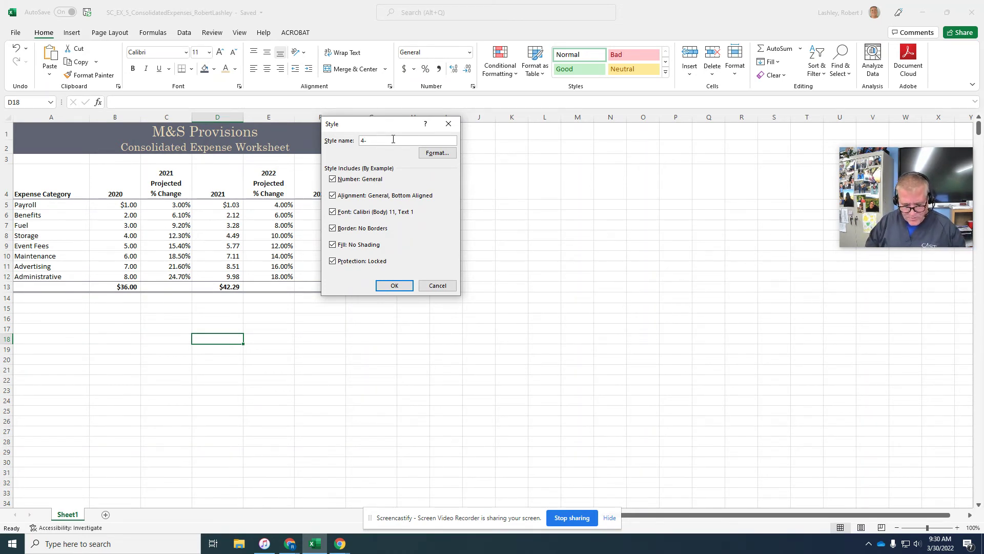
pyautogui.write('-Digit')
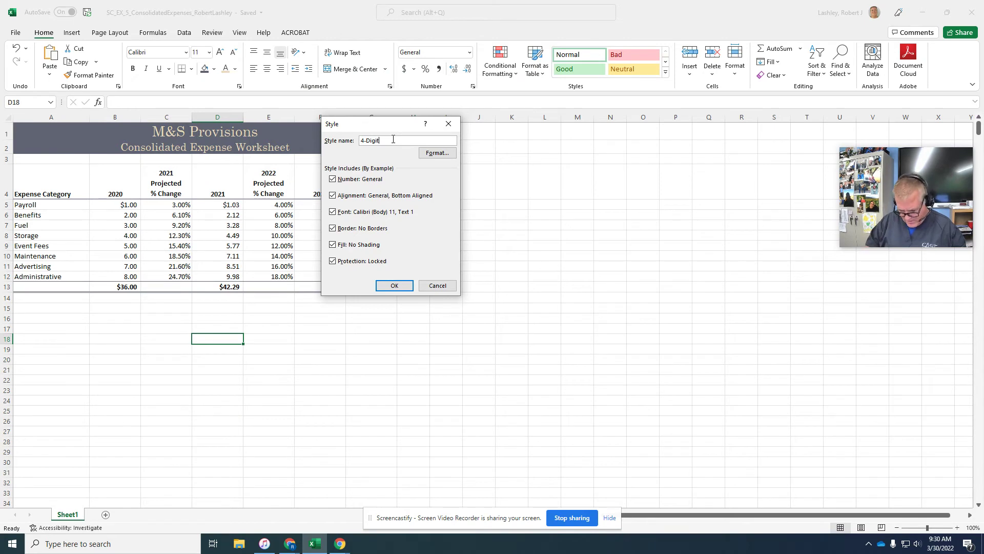
pyautogui.write(' Year')
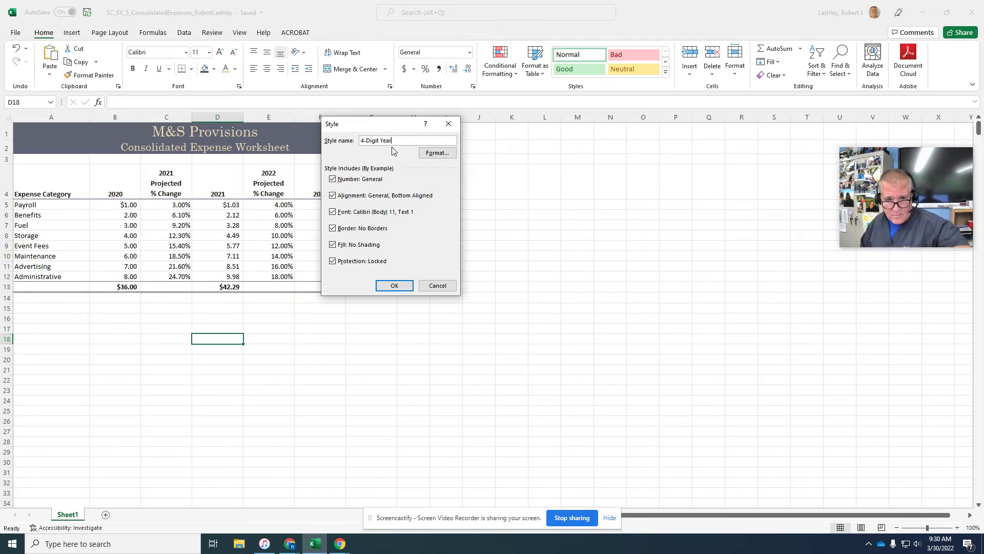
# Set the style's number format to the Date type 14-Mar-2012
pyautogui.click(431, 156)
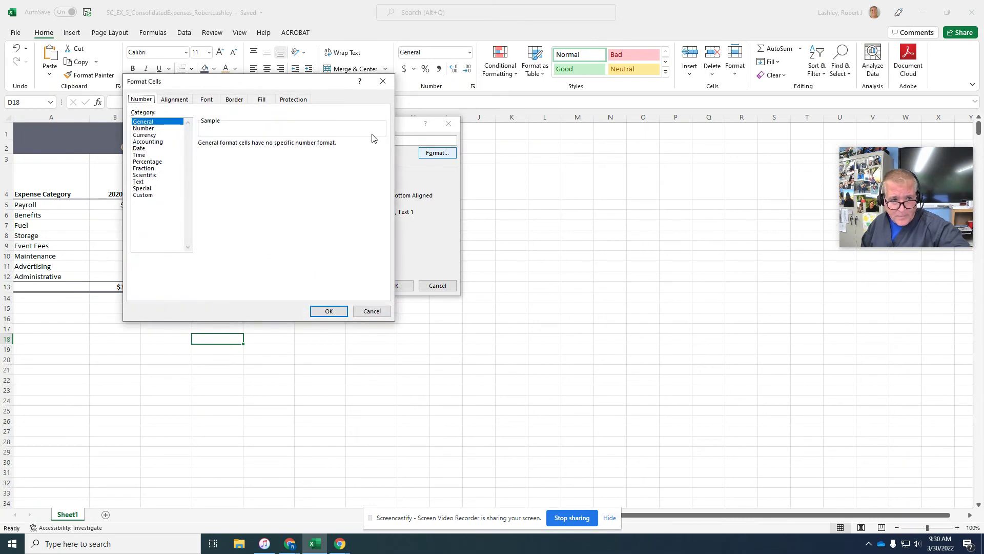
pyautogui.moveTo(252, 78); pyautogui.dragTo(621, 96)
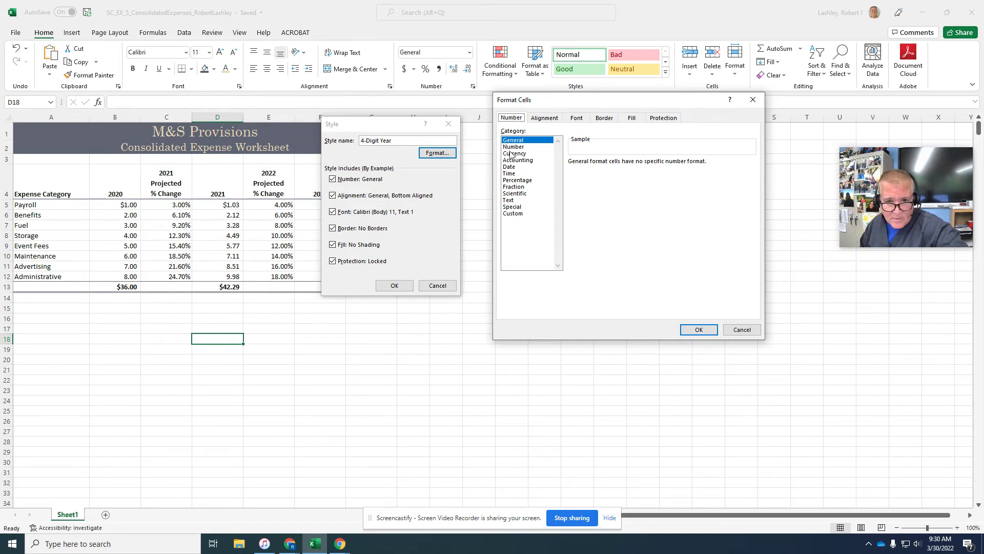
pyautogui.click(518, 167)
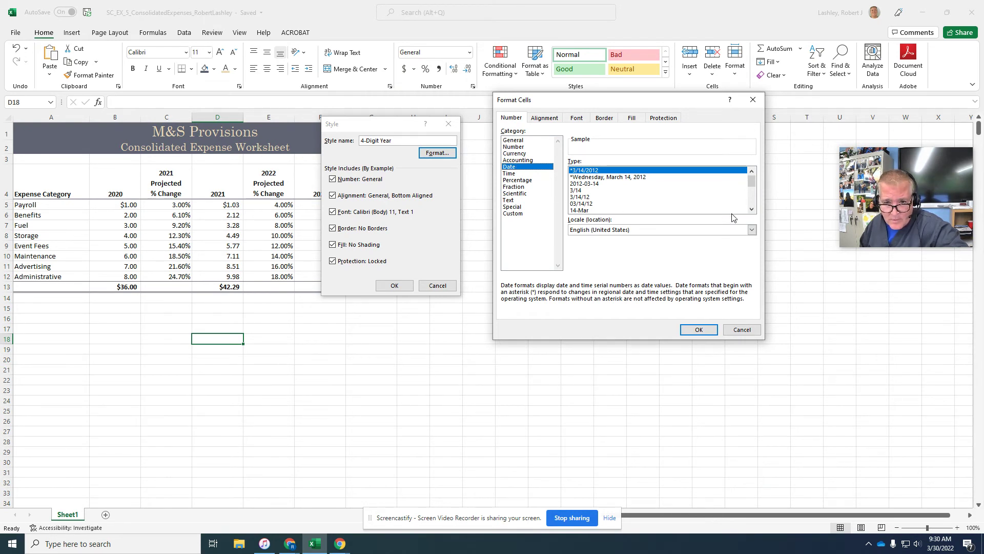
pyautogui.click(752, 209)
pyautogui.click(751, 209)
pyautogui.click(752, 209)
pyautogui.click(751, 209)
pyautogui.click(752, 209)
pyautogui.click(751, 209)
pyautogui.click(751, 209)
pyautogui.click(751, 209)
pyautogui.click(751, 209)
pyautogui.click(751, 209)
pyautogui.click(751, 209)
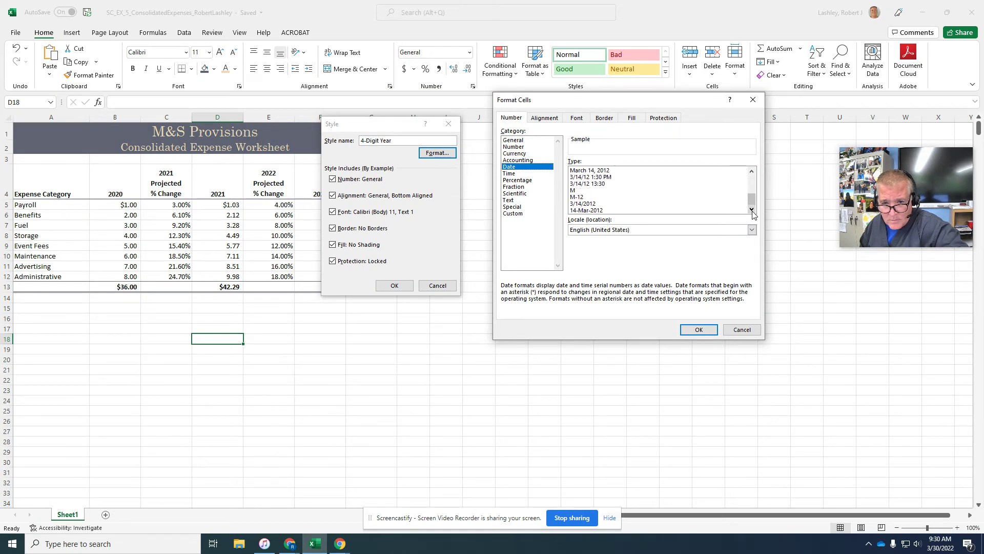
pyautogui.click(595, 210)
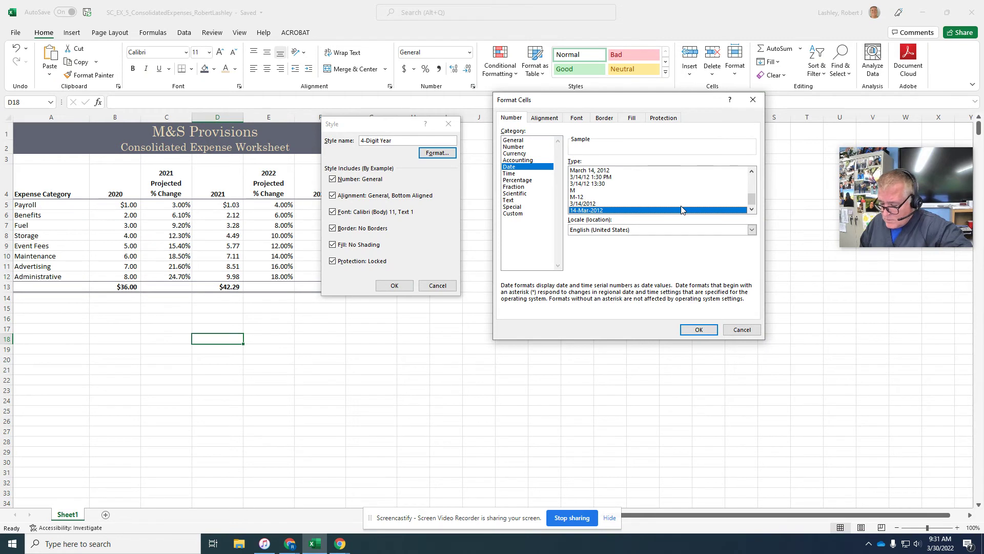
# Set the 4-Digit Year style's horizontal alignment to Center
pyautogui.click(544, 118)
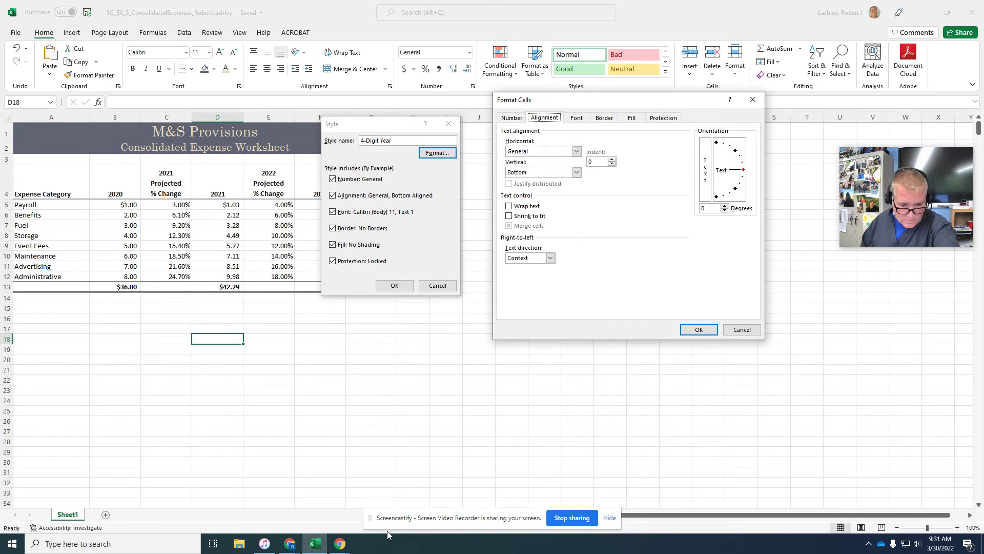
pyautogui.click(371, 520)
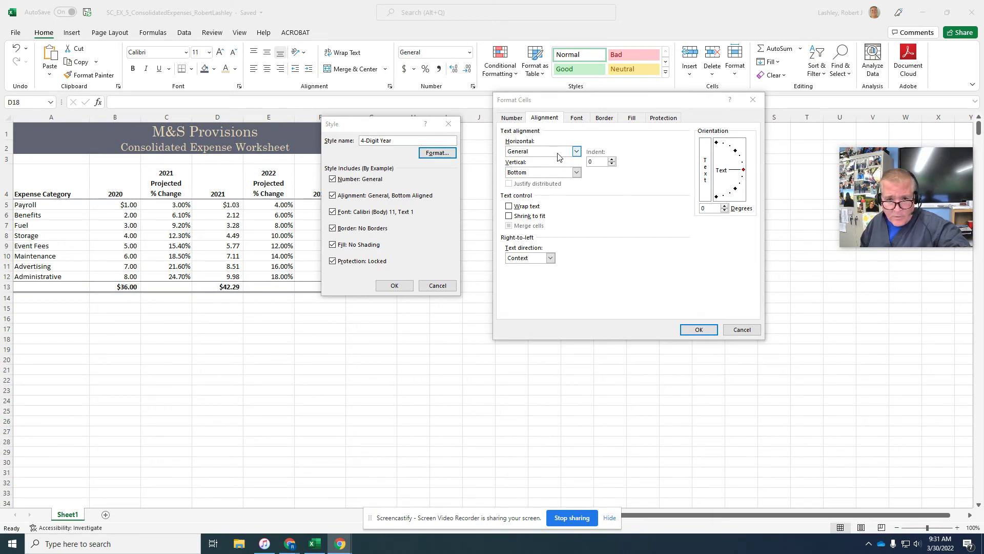
pyautogui.click(576, 151)
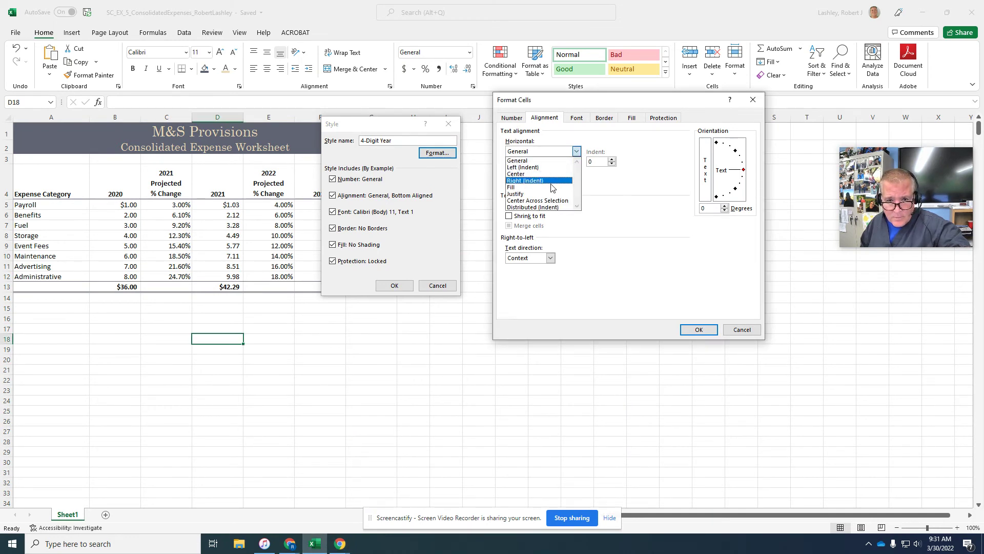
pyautogui.click(546, 174)
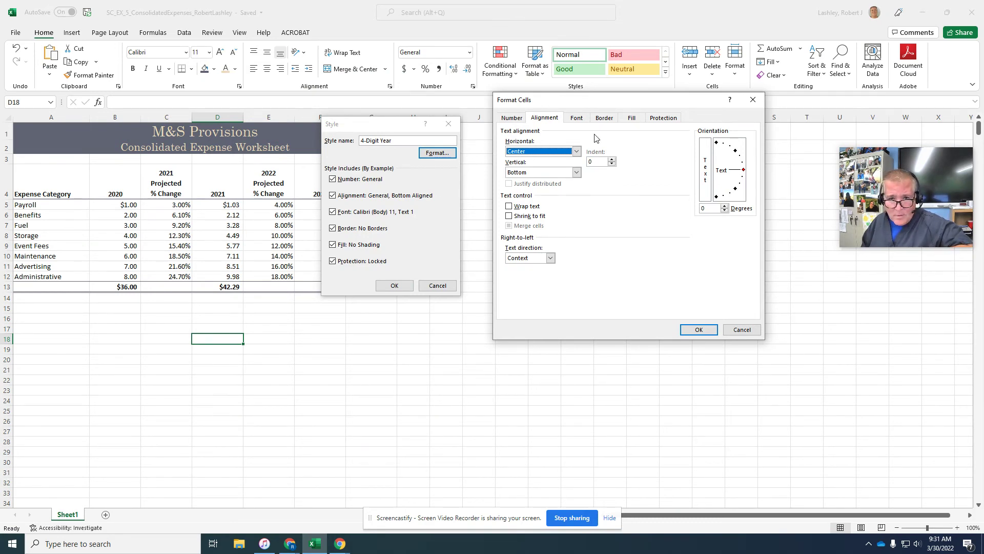
pyautogui.click(577, 118)
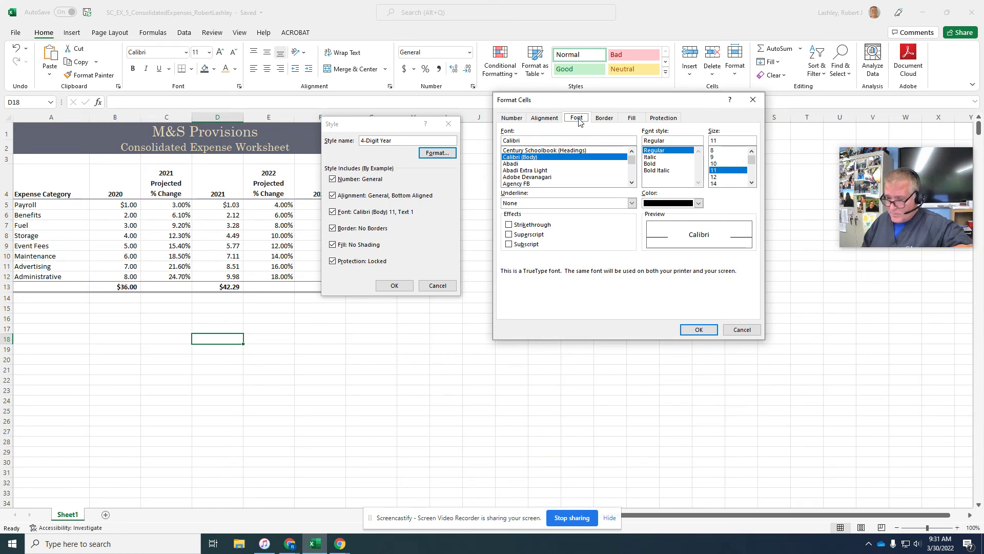
# Give the style a dark green Accent 6, Darker 50% font colour and confirm the formatting
pyautogui.click(698, 204)
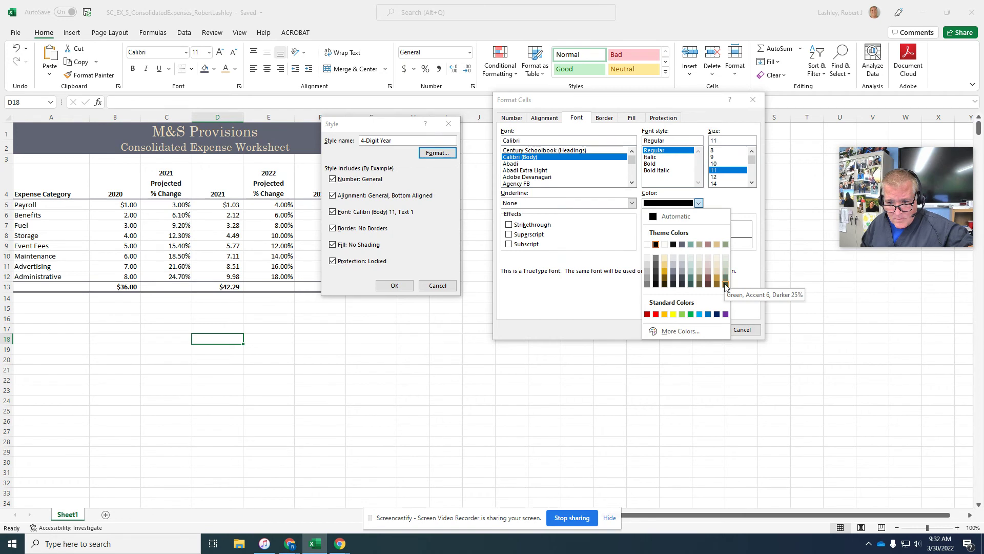
pyautogui.click(725, 285)
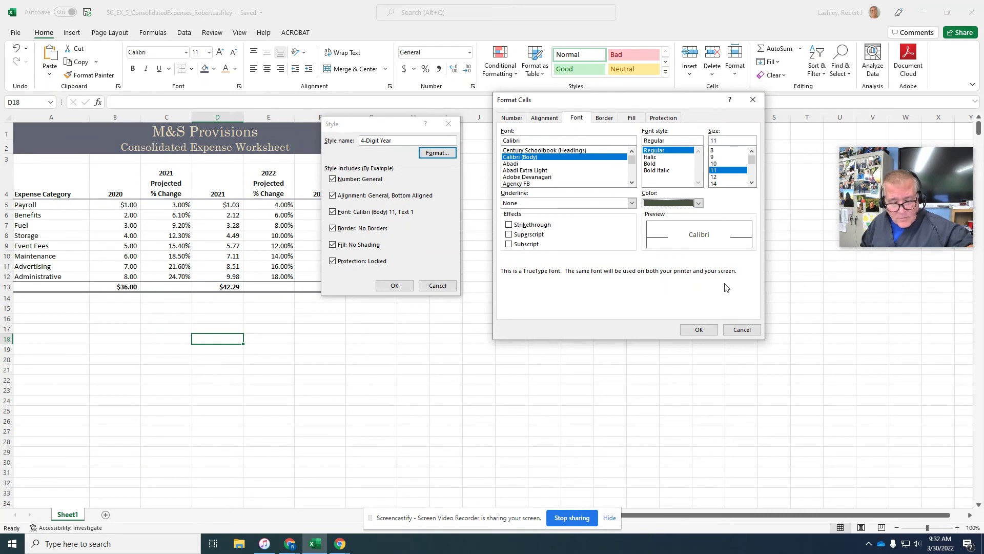
pyautogui.click(698, 330)
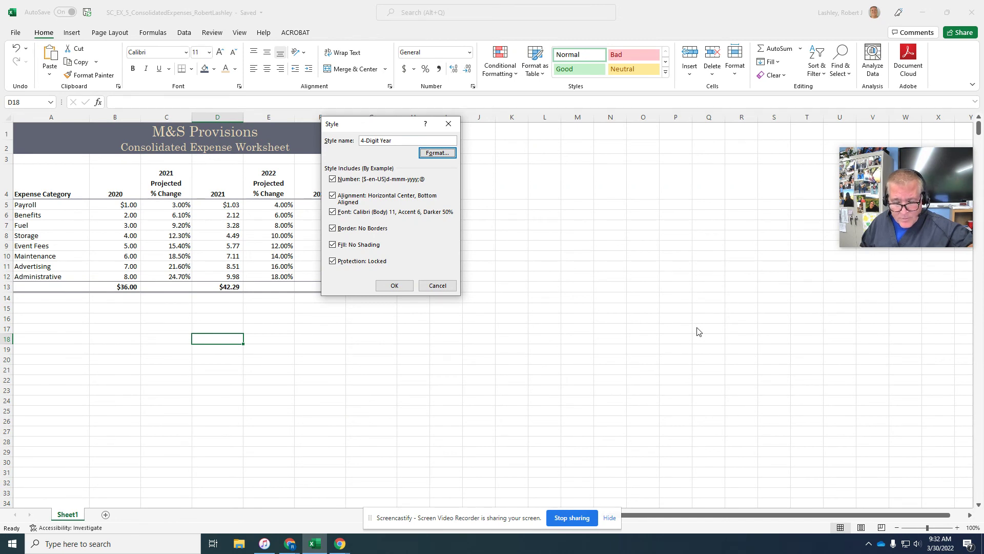
# Exclude border, fill and protection from the 4-Digit Year style and save it
pyautogui.click(333, 228)
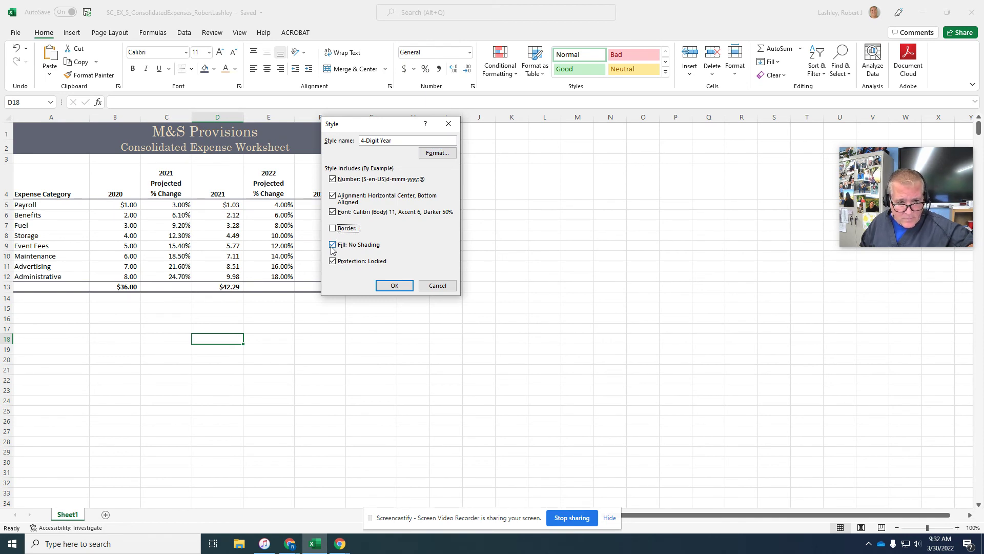
pyautogui.click(332, 246)
pyautogui.click(333, 263)
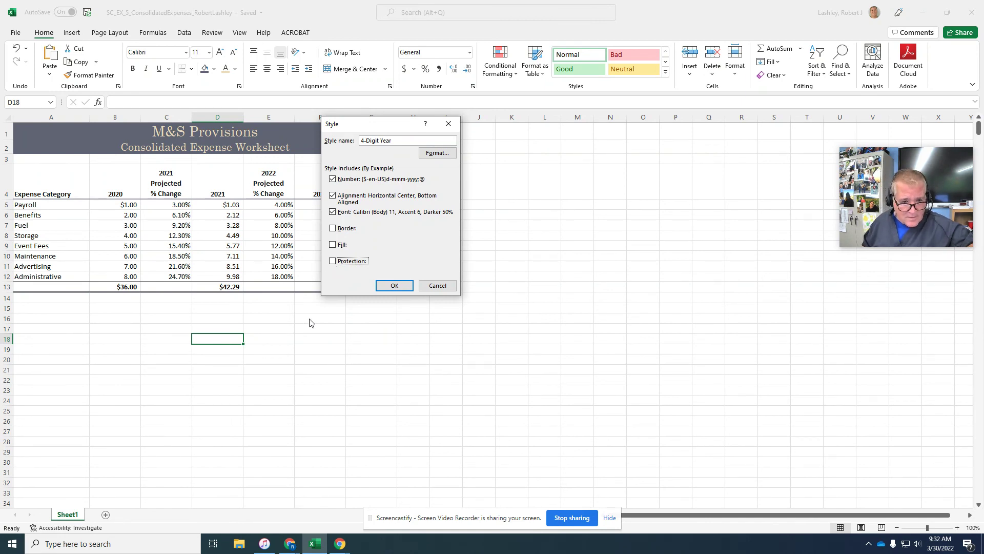
pyautogui.click(393, 286)
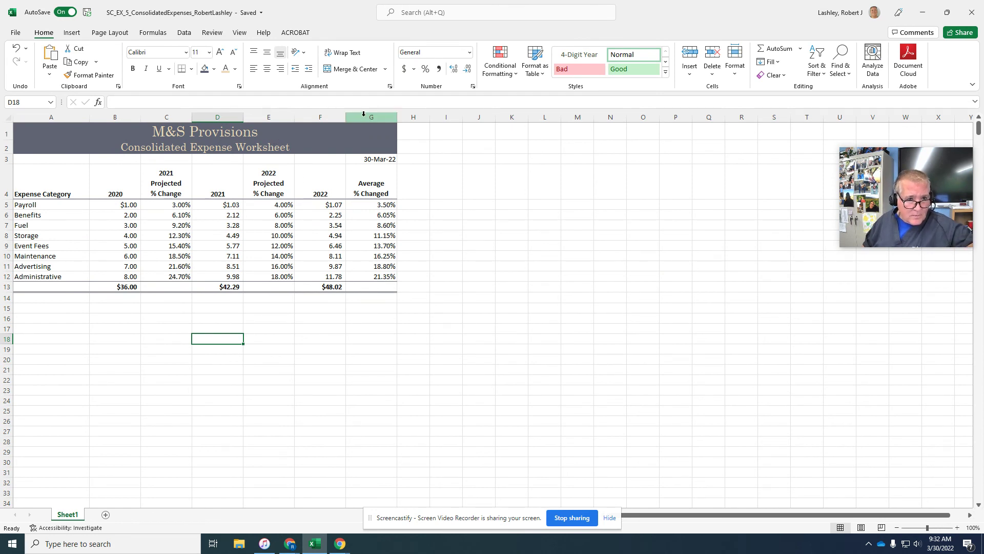
# Apply the 4-Digit Year style to the G3 date so it shows 30-Mar-2022
pyautogui.click(377, 160)
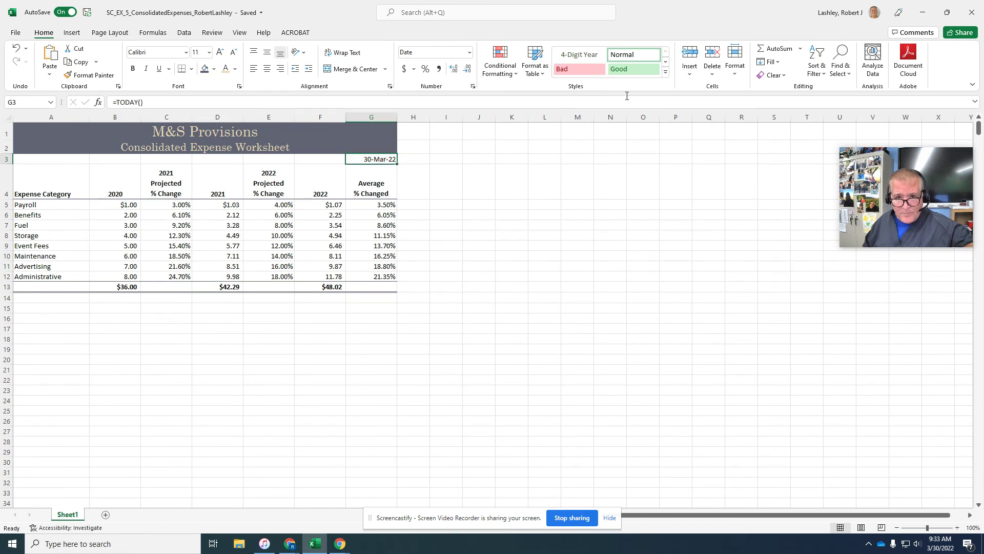
pyautogui.click(667, 75)
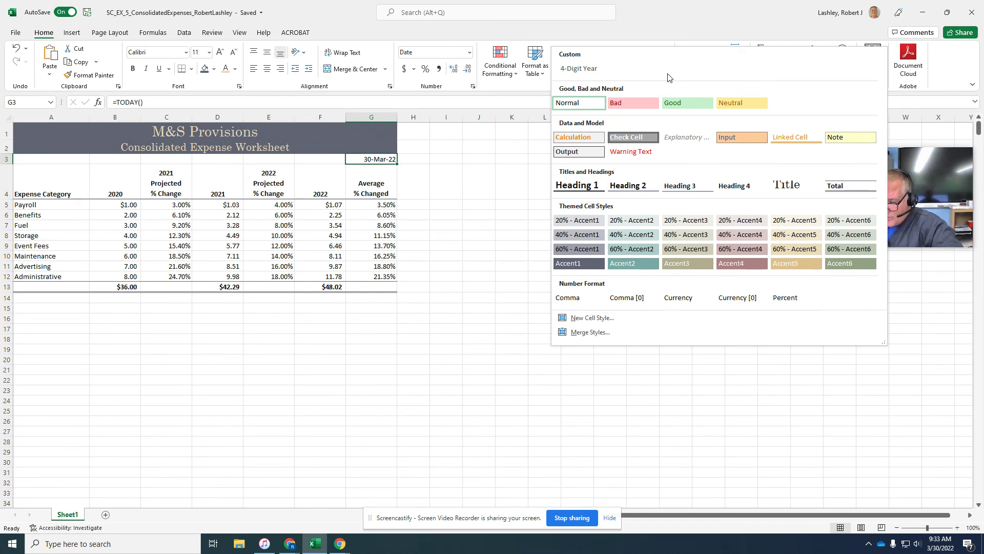
pyautogui.click(588, 71)
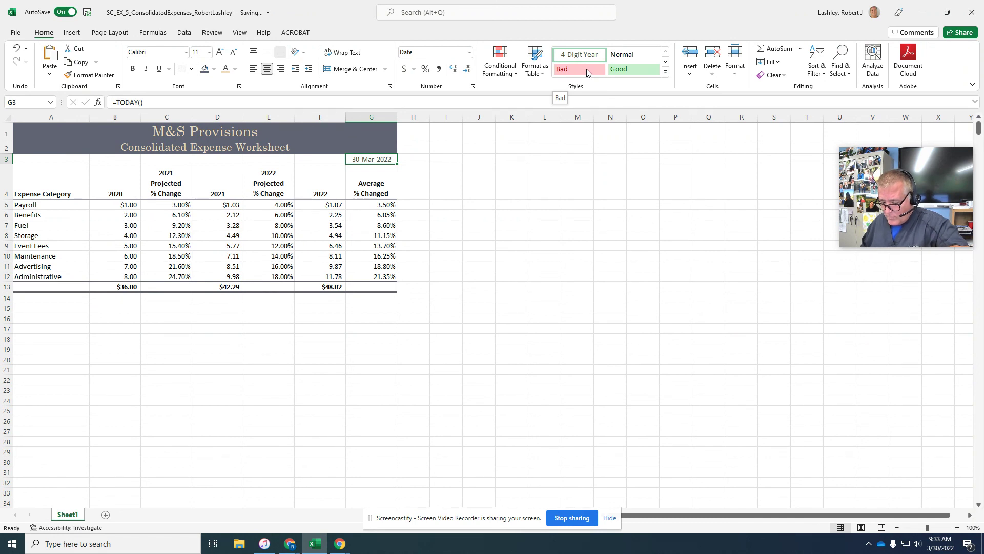
pyautogui.click(108, 146)
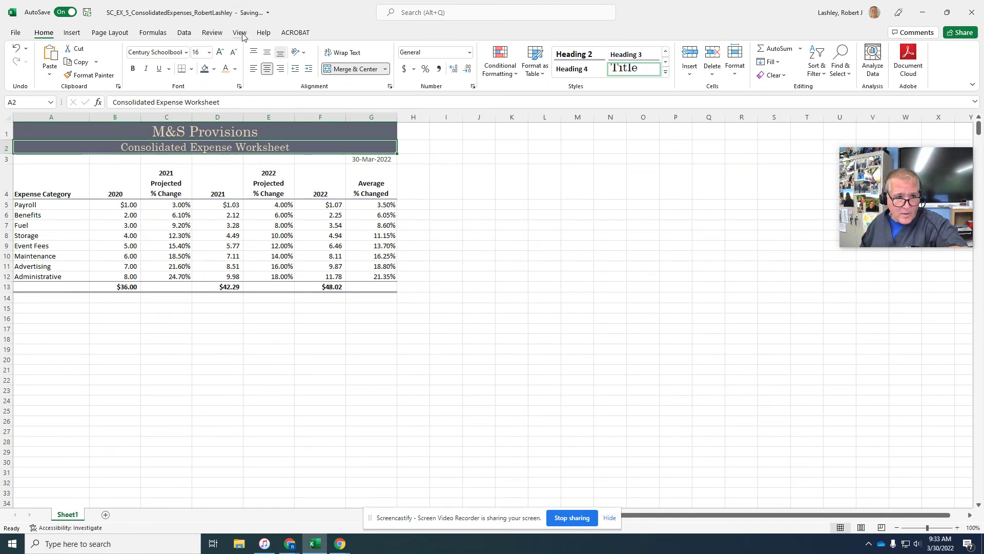
# Spell-check the whole worksheet from the beginning, confirming no errors were found
pyautogui.click(223, 34)
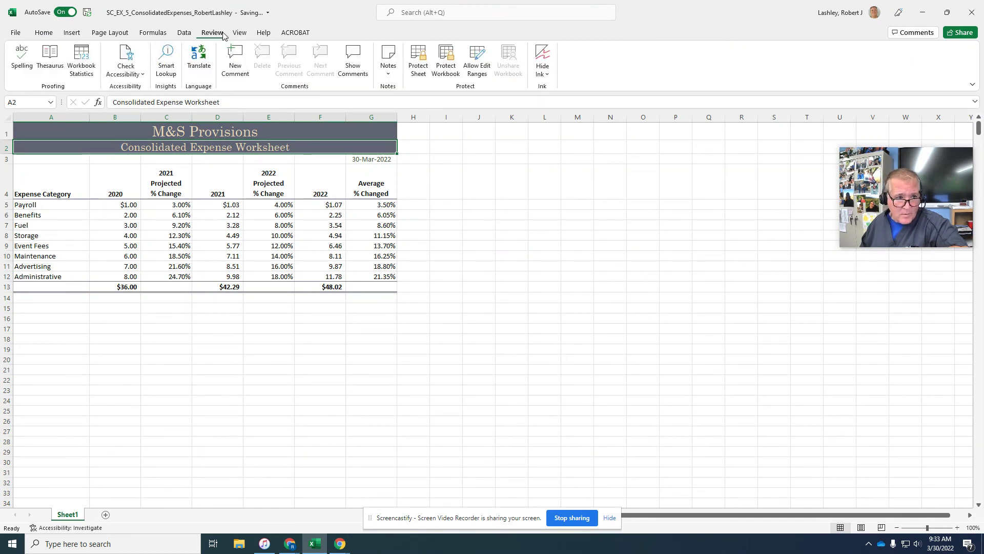
pyautogui.click(12, 60)
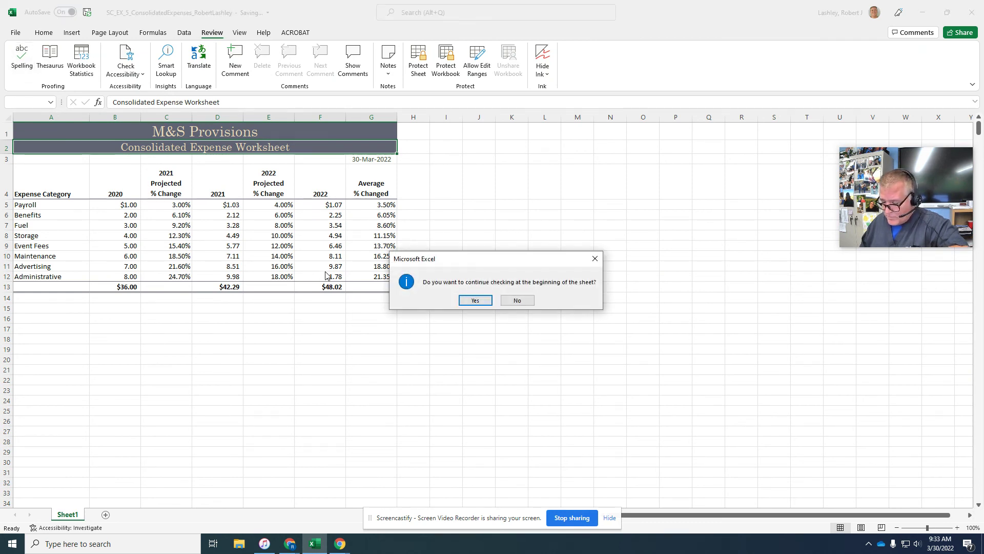
pyautogui.click(475, 302)
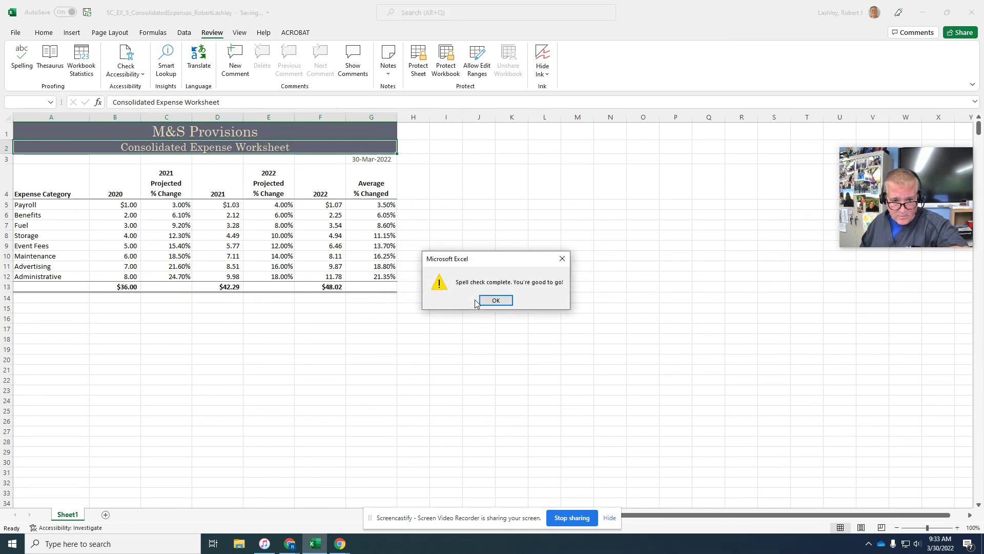
pyautogui.click(496, 301)
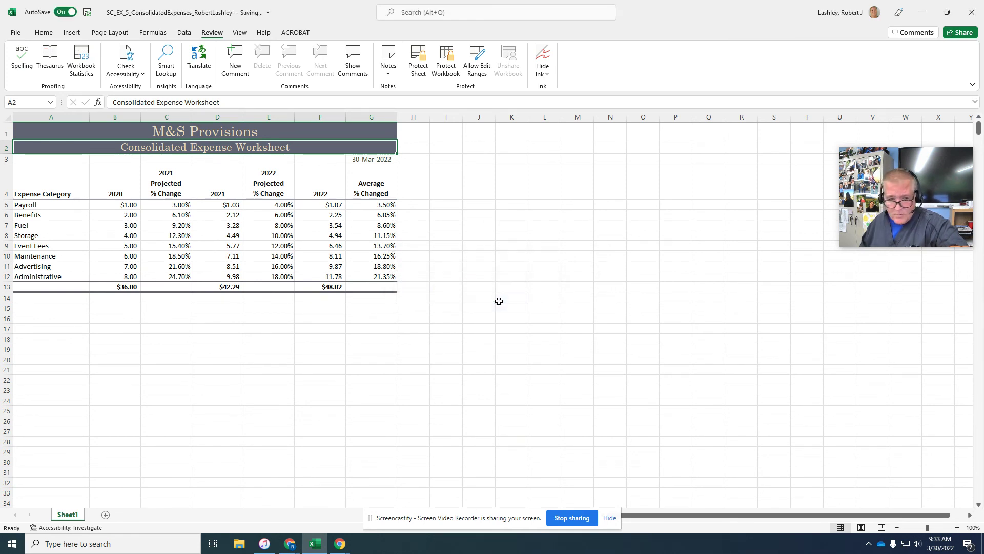